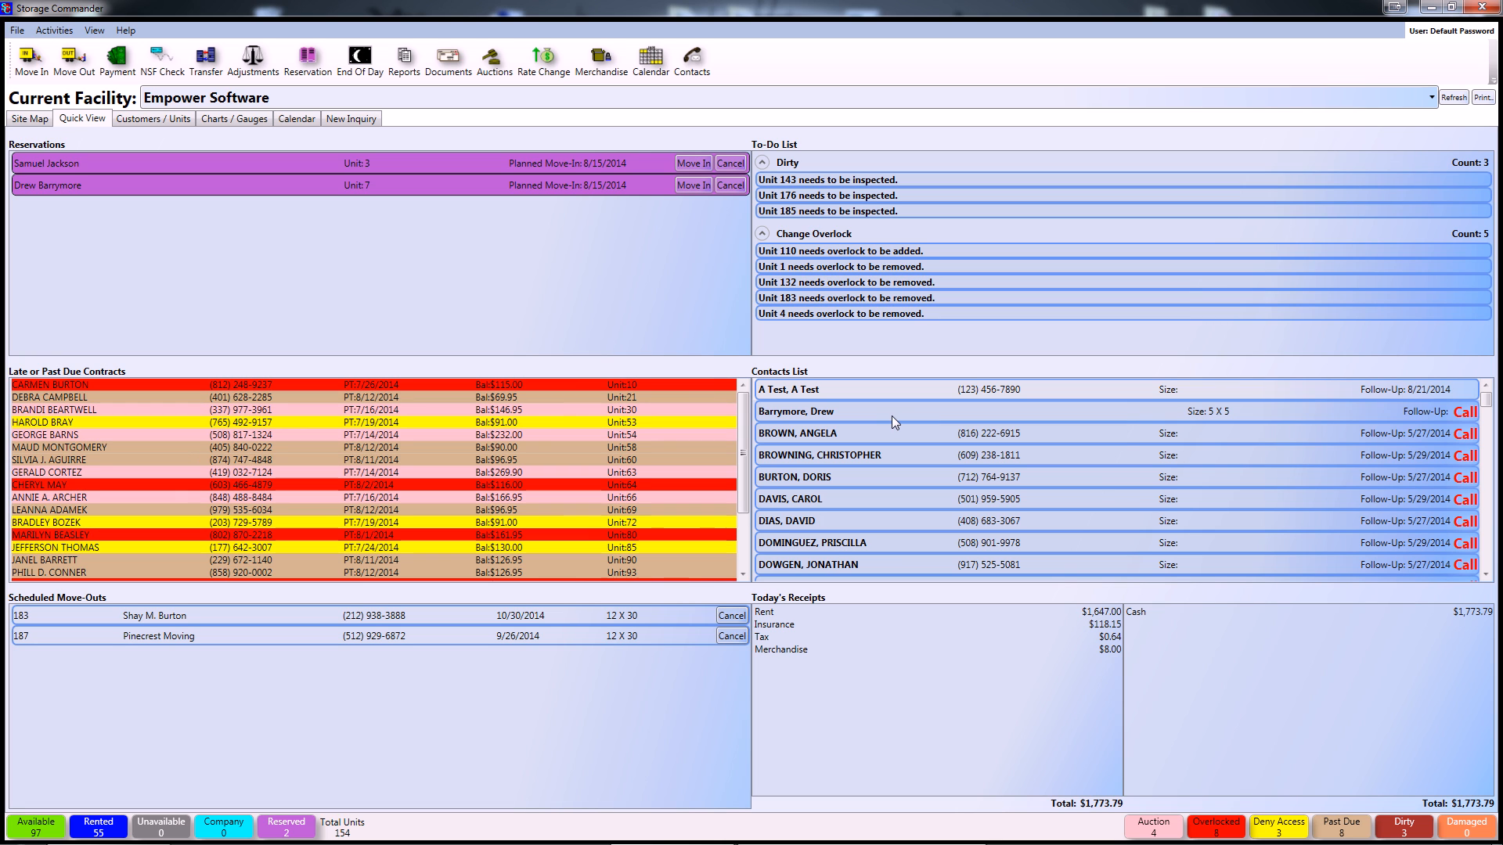
- Open the Contacts list from the Quick View dashboard toolbar
left_click(699, 69)
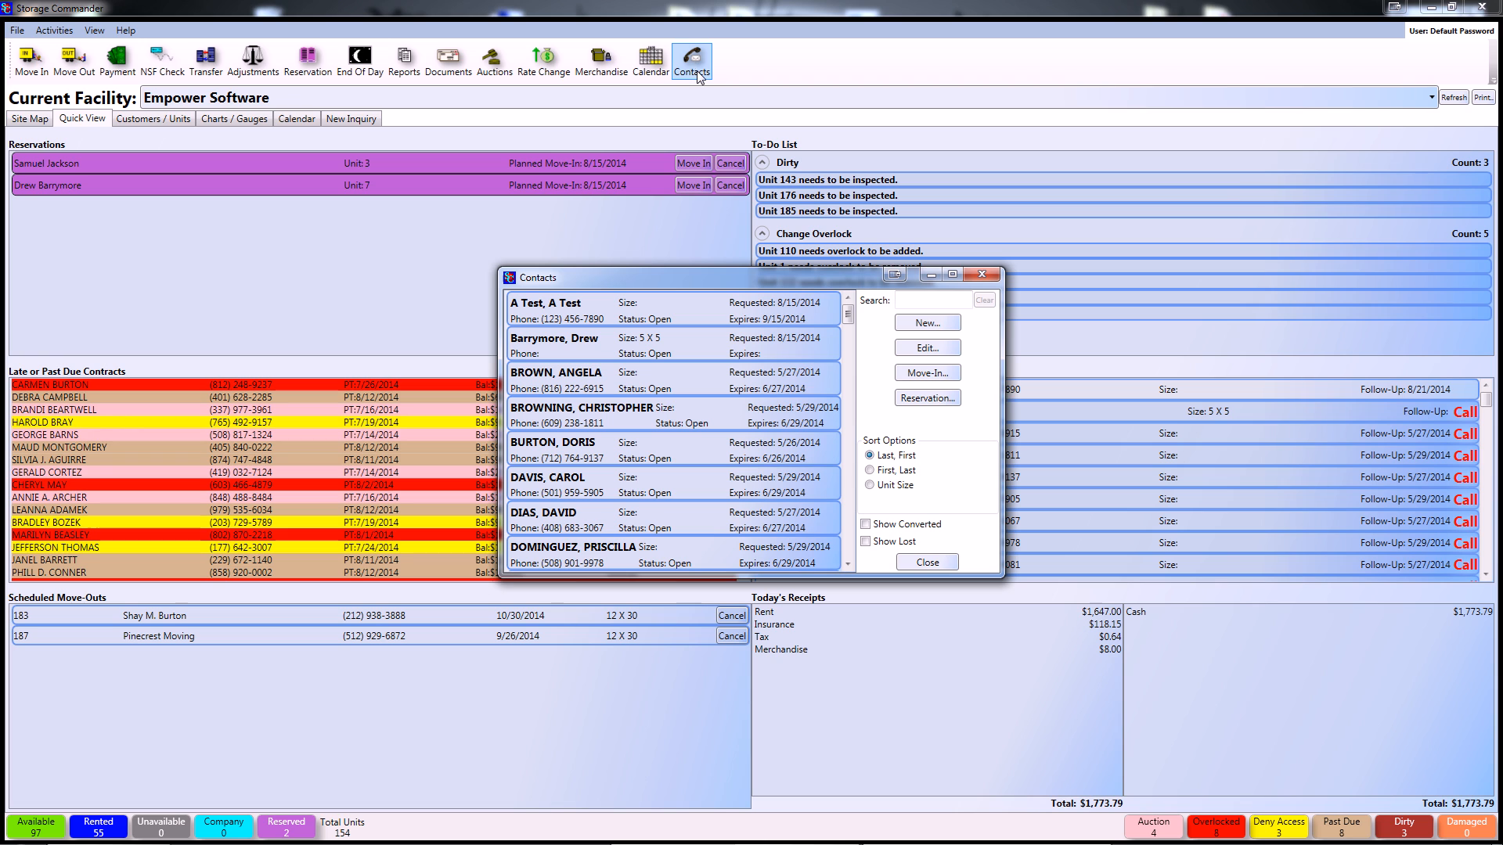
- Create a contact with first name 'A New', last name 'Contac', a primary phone number and an e-mail address
left_click(928, 323)
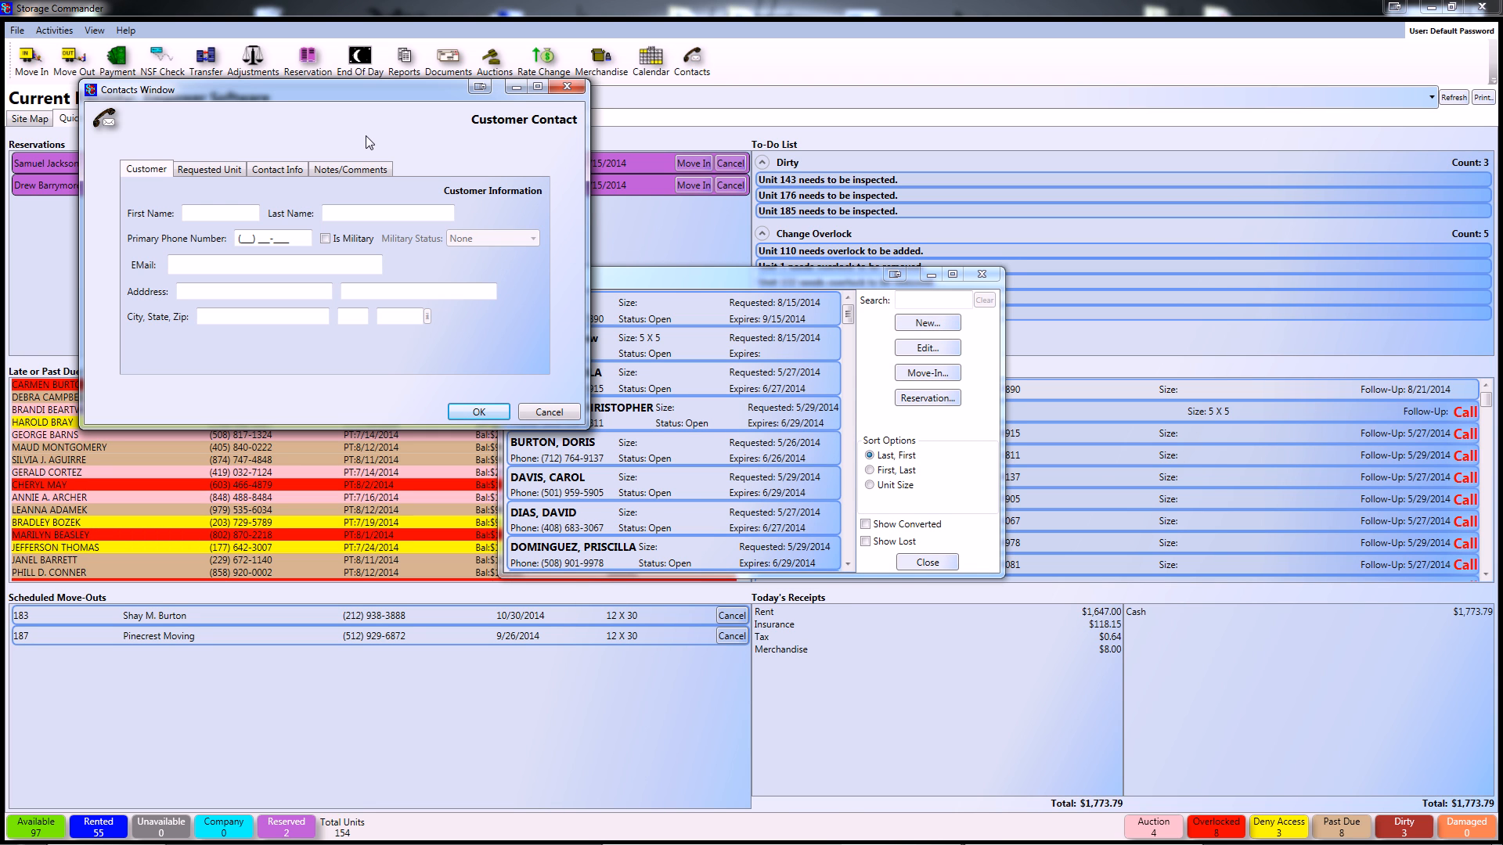
left_click(208, 216)
type("A New")
key("Tab")
type("Contac")
key("Tab")
type("111) 111-1111")
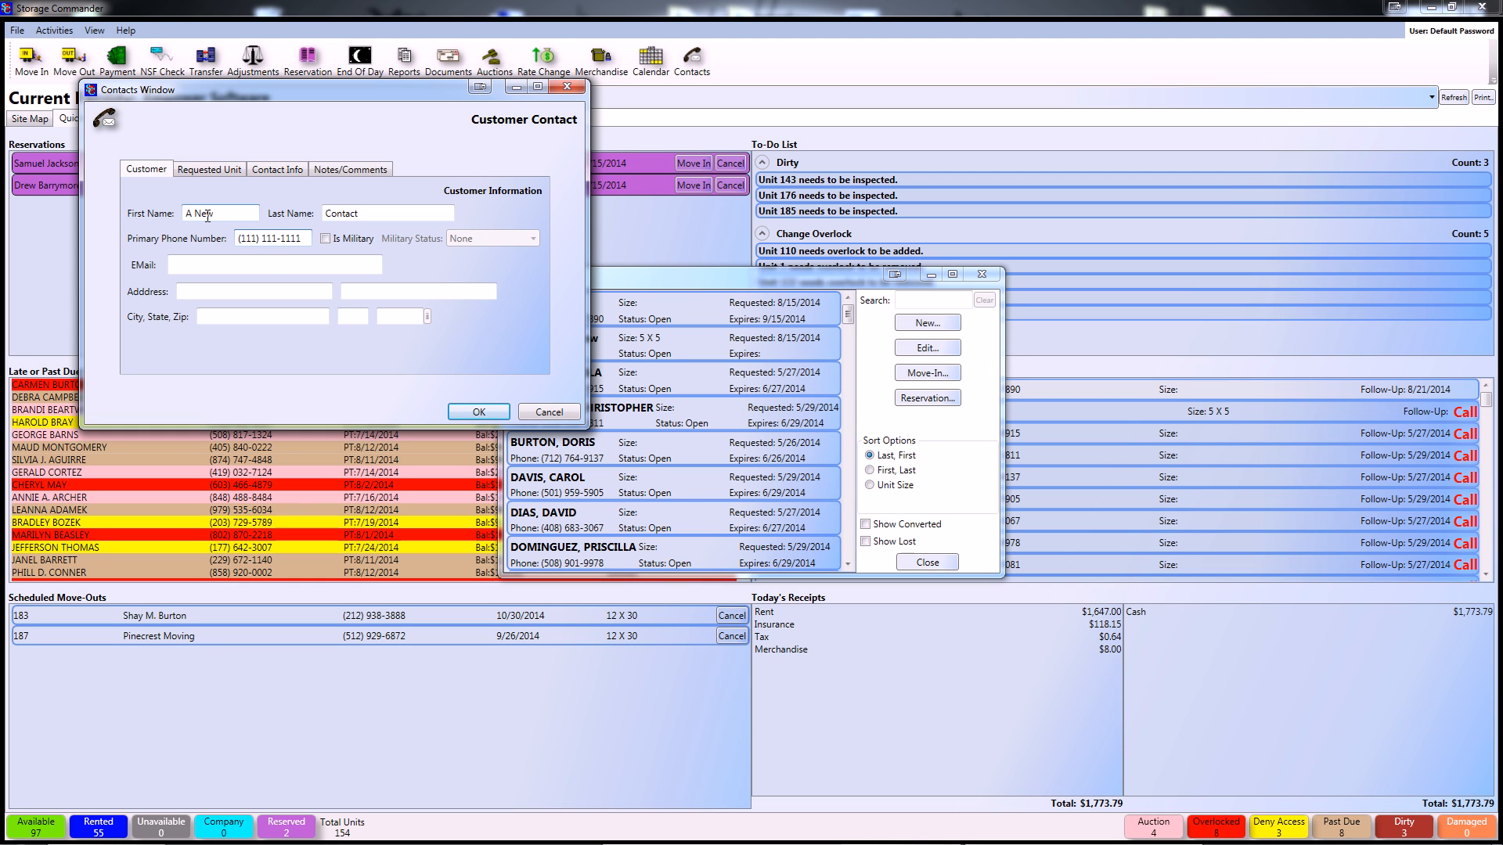
left_click(242, 266)
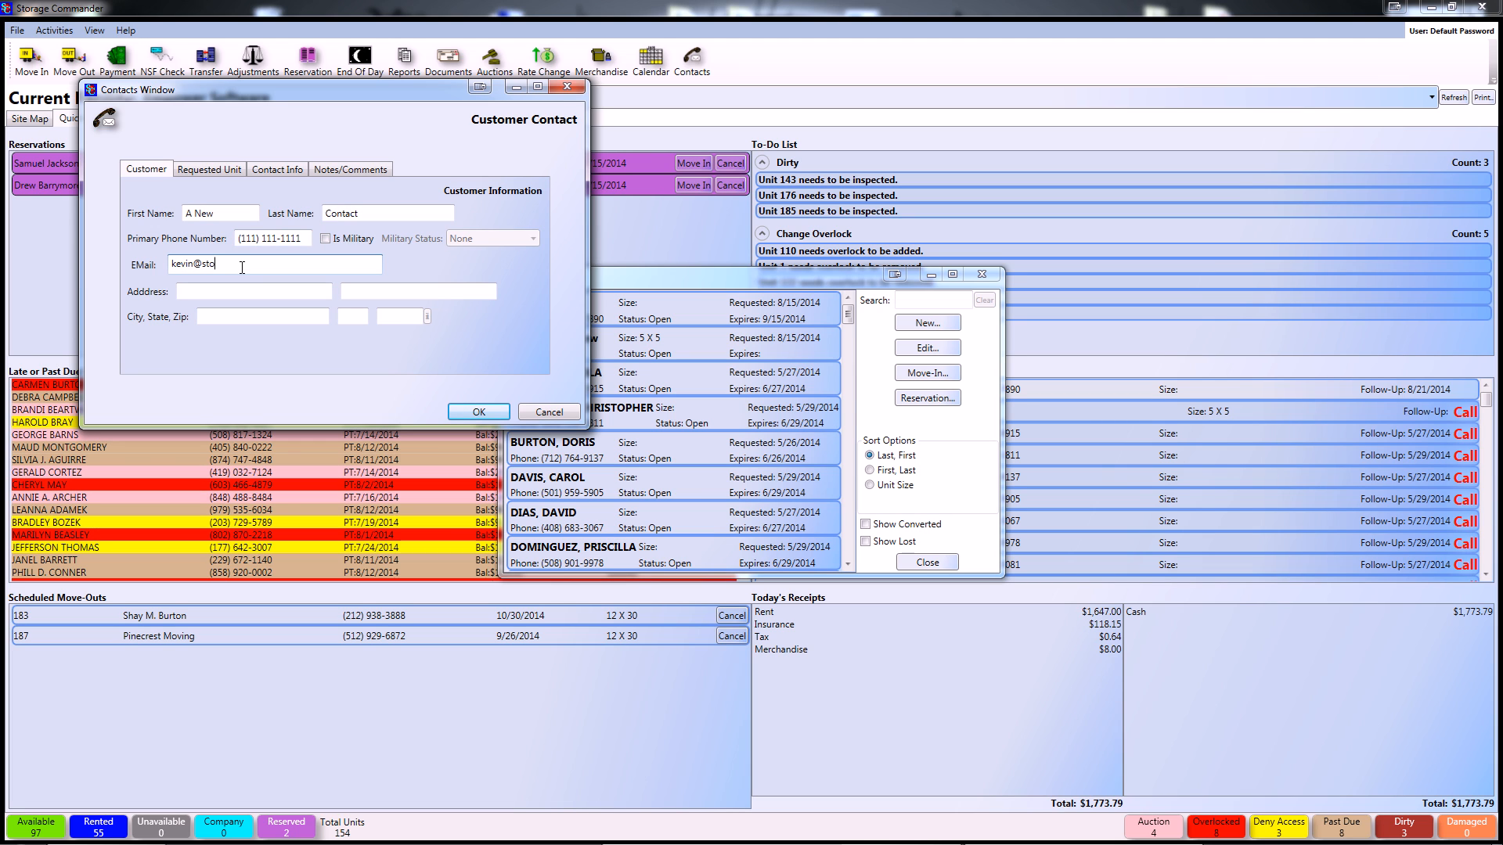
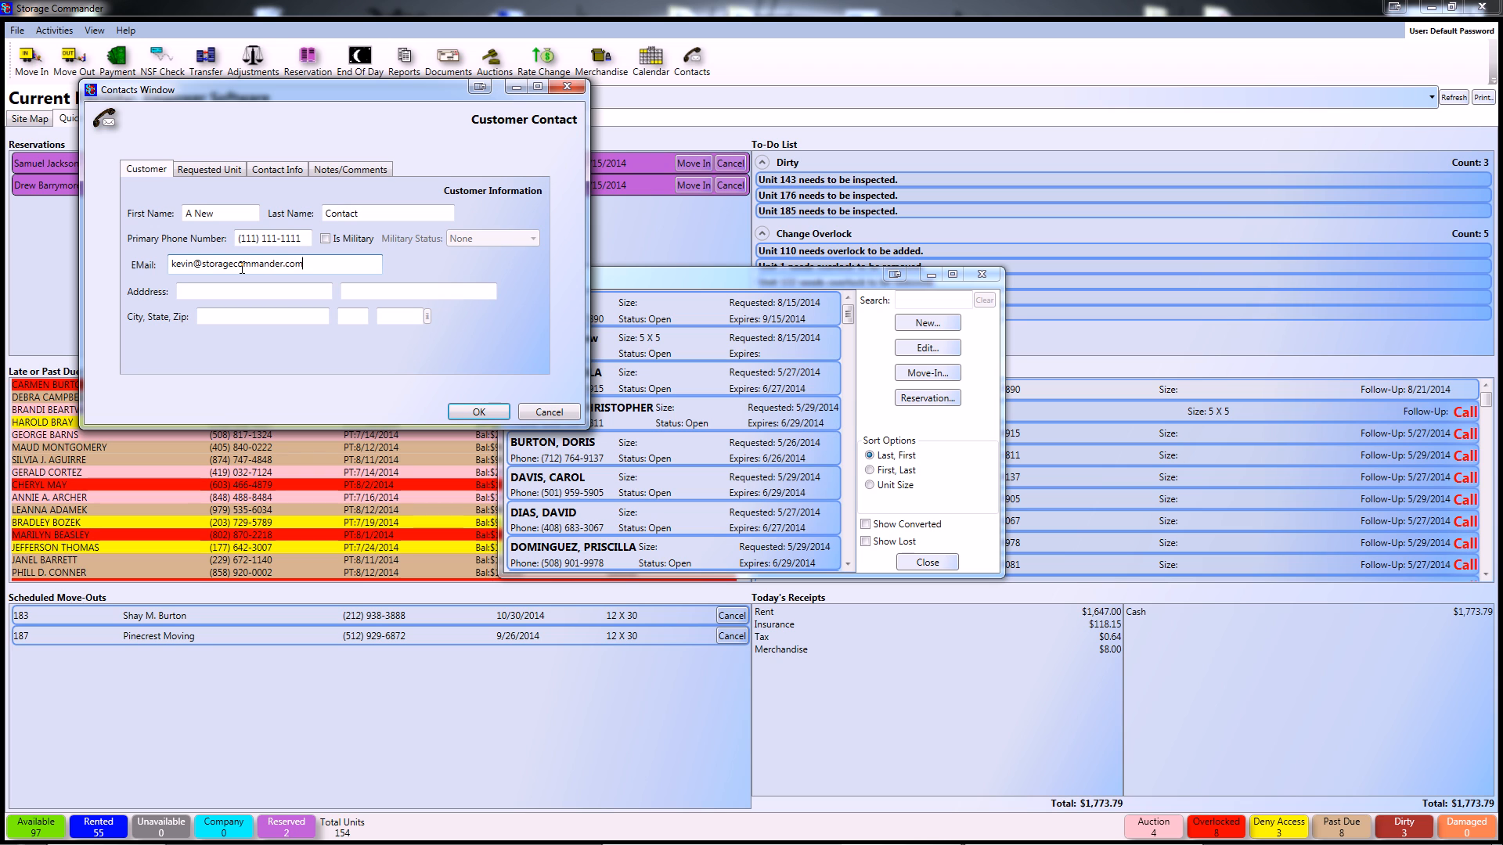
left_click(201, 171)
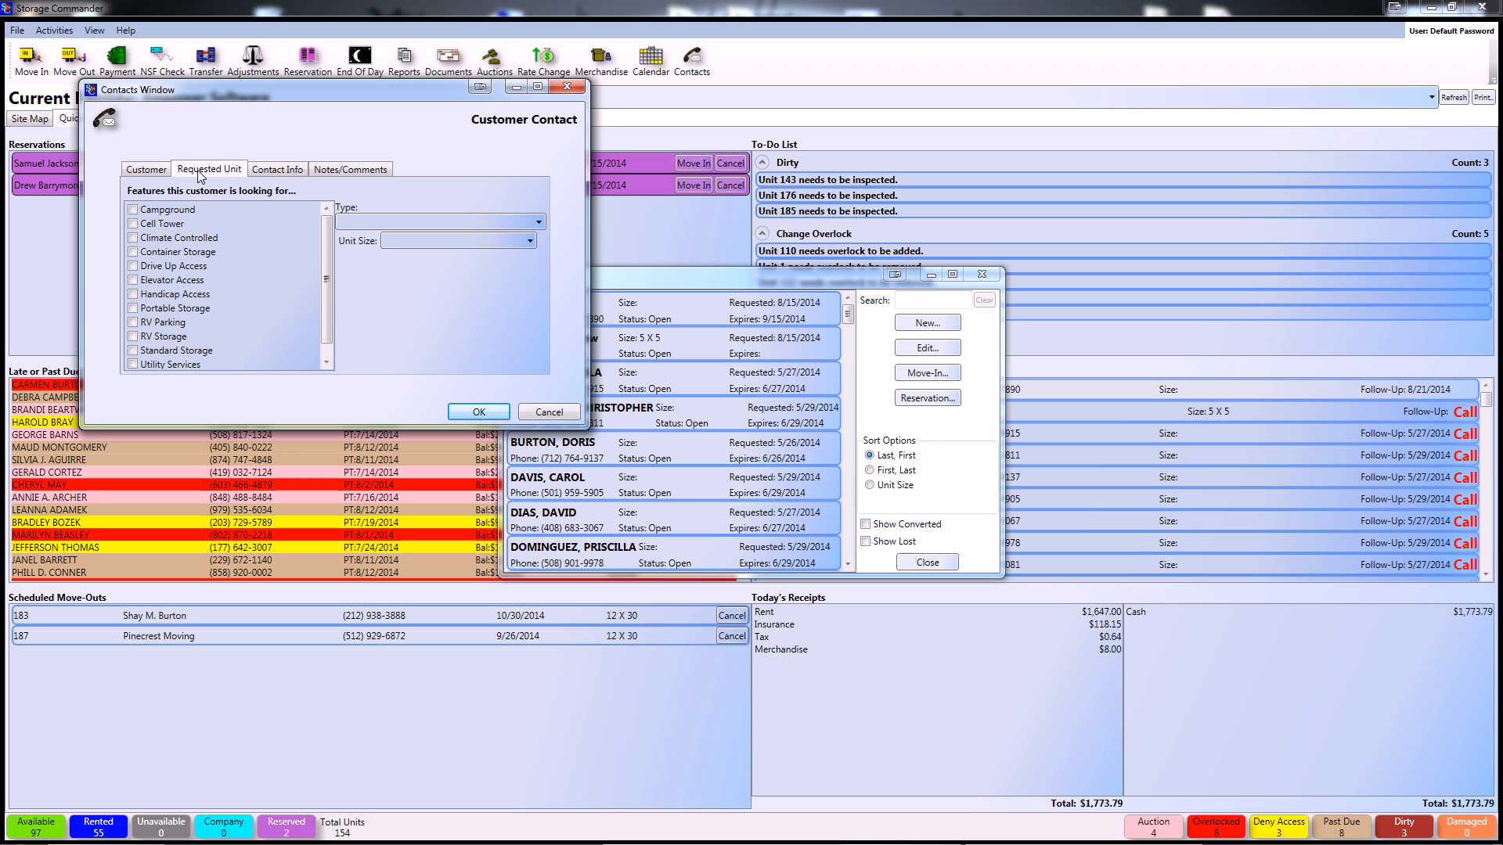
- Request a 10 X 10 unit and set contact type Phone with outcome Just Looking
left_click(456, 240)
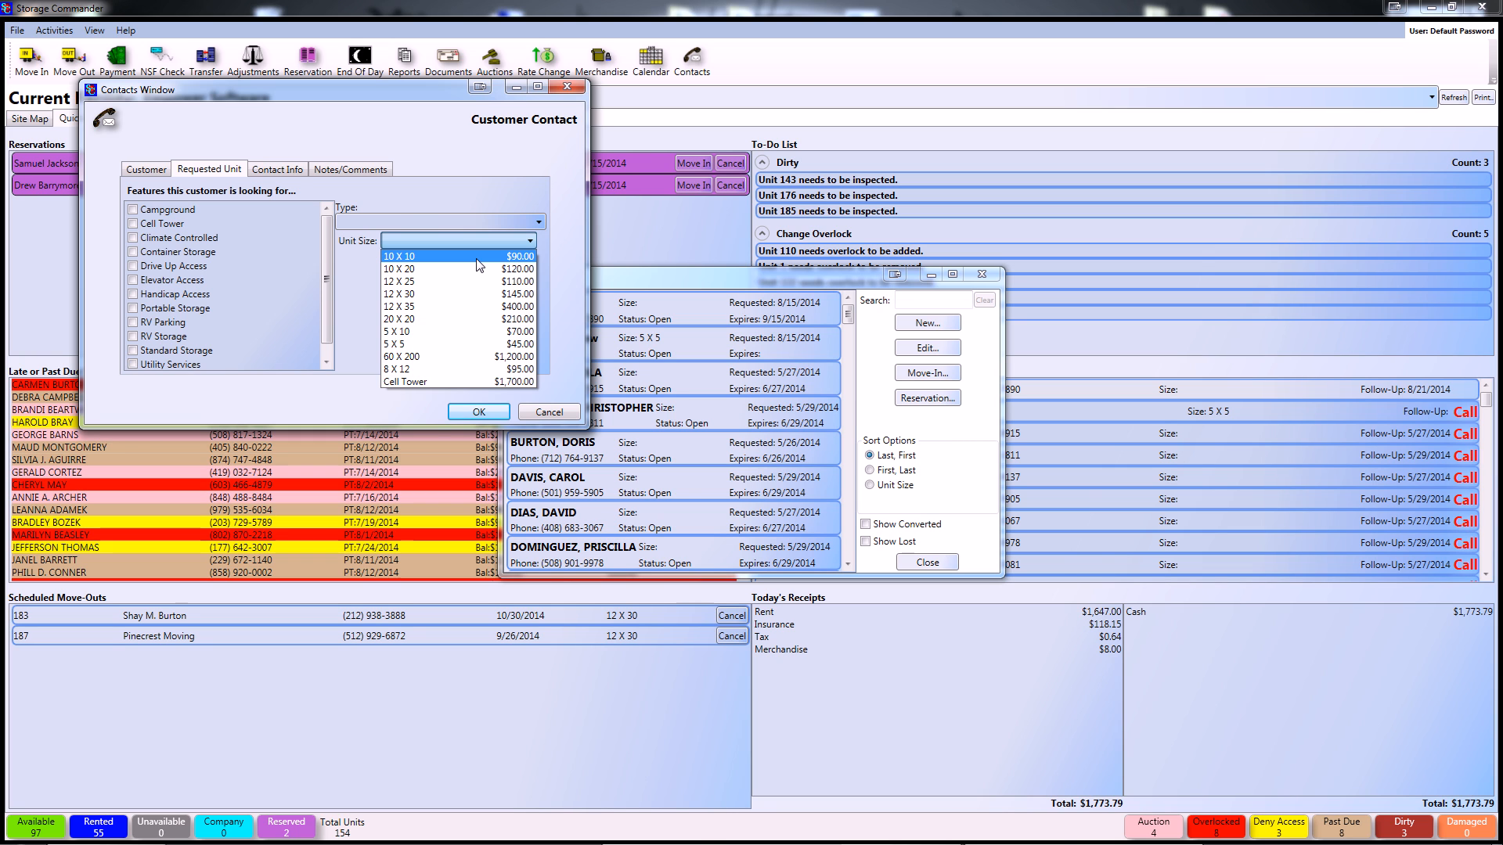
left_click(476, 258)
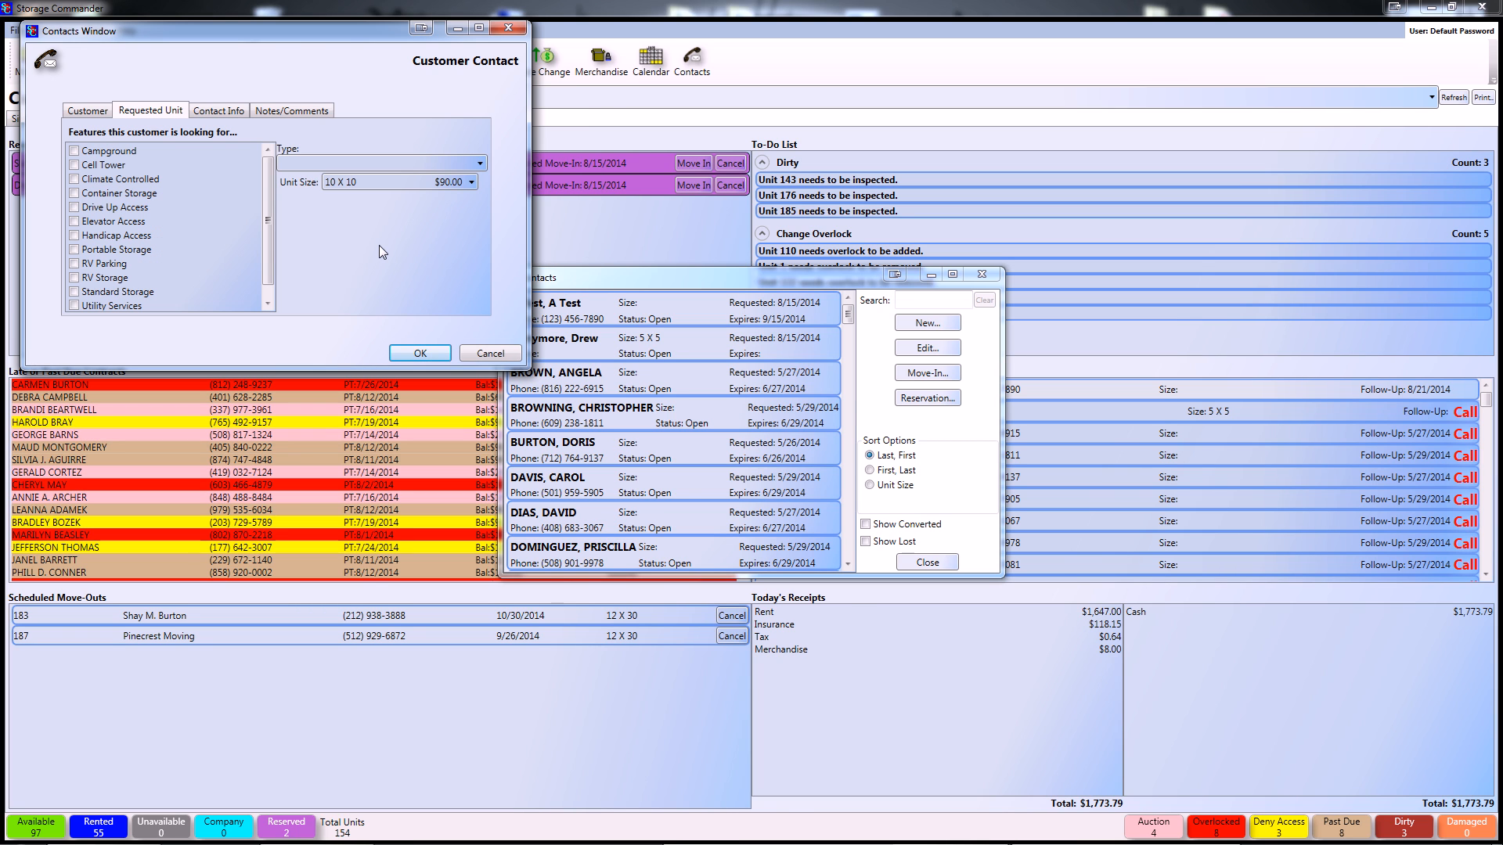
left_click(215, 114)
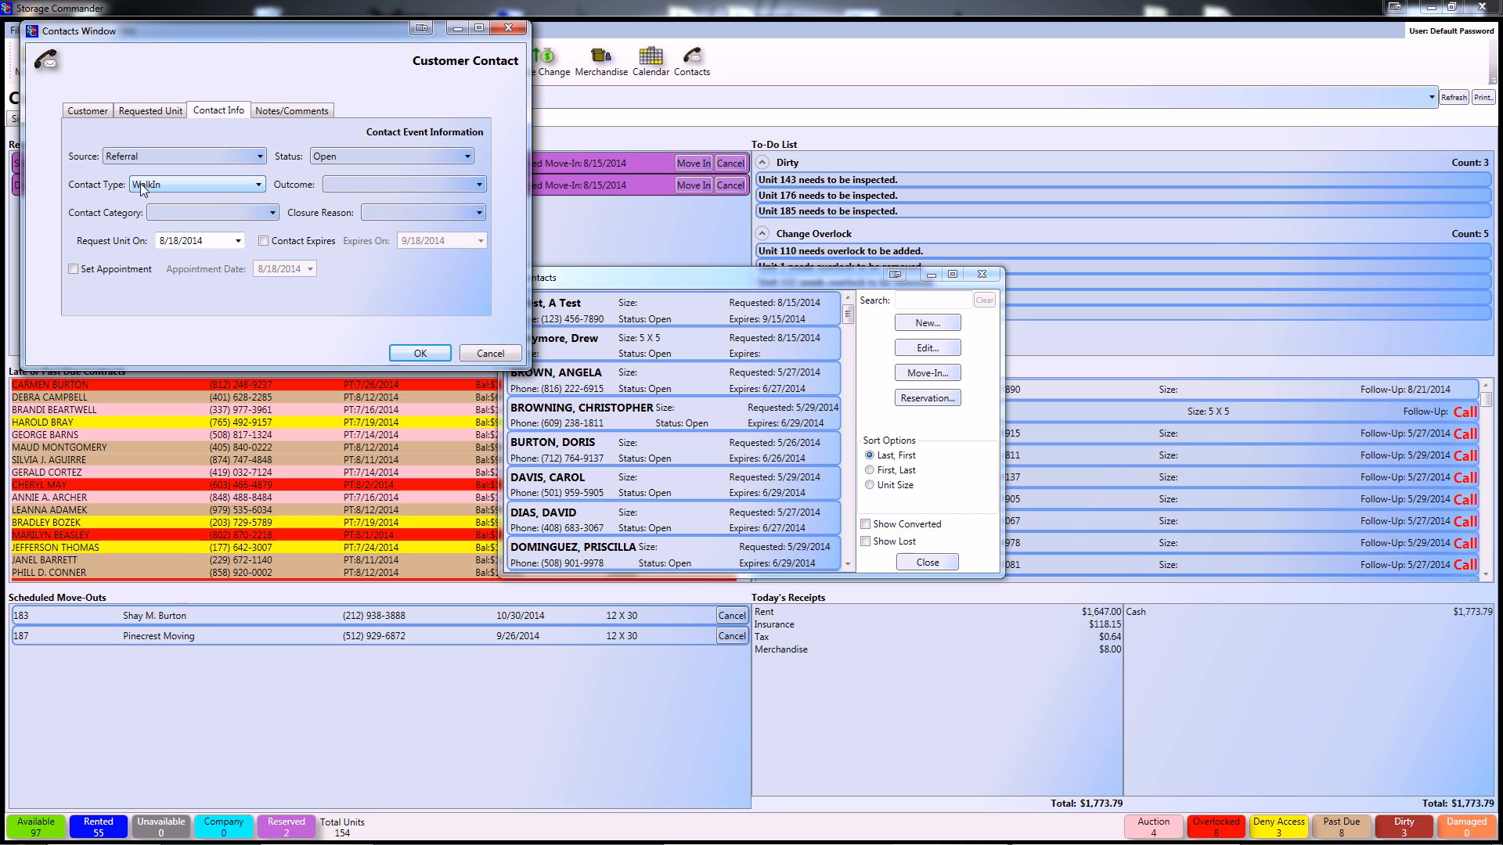
left_click(219, 185)
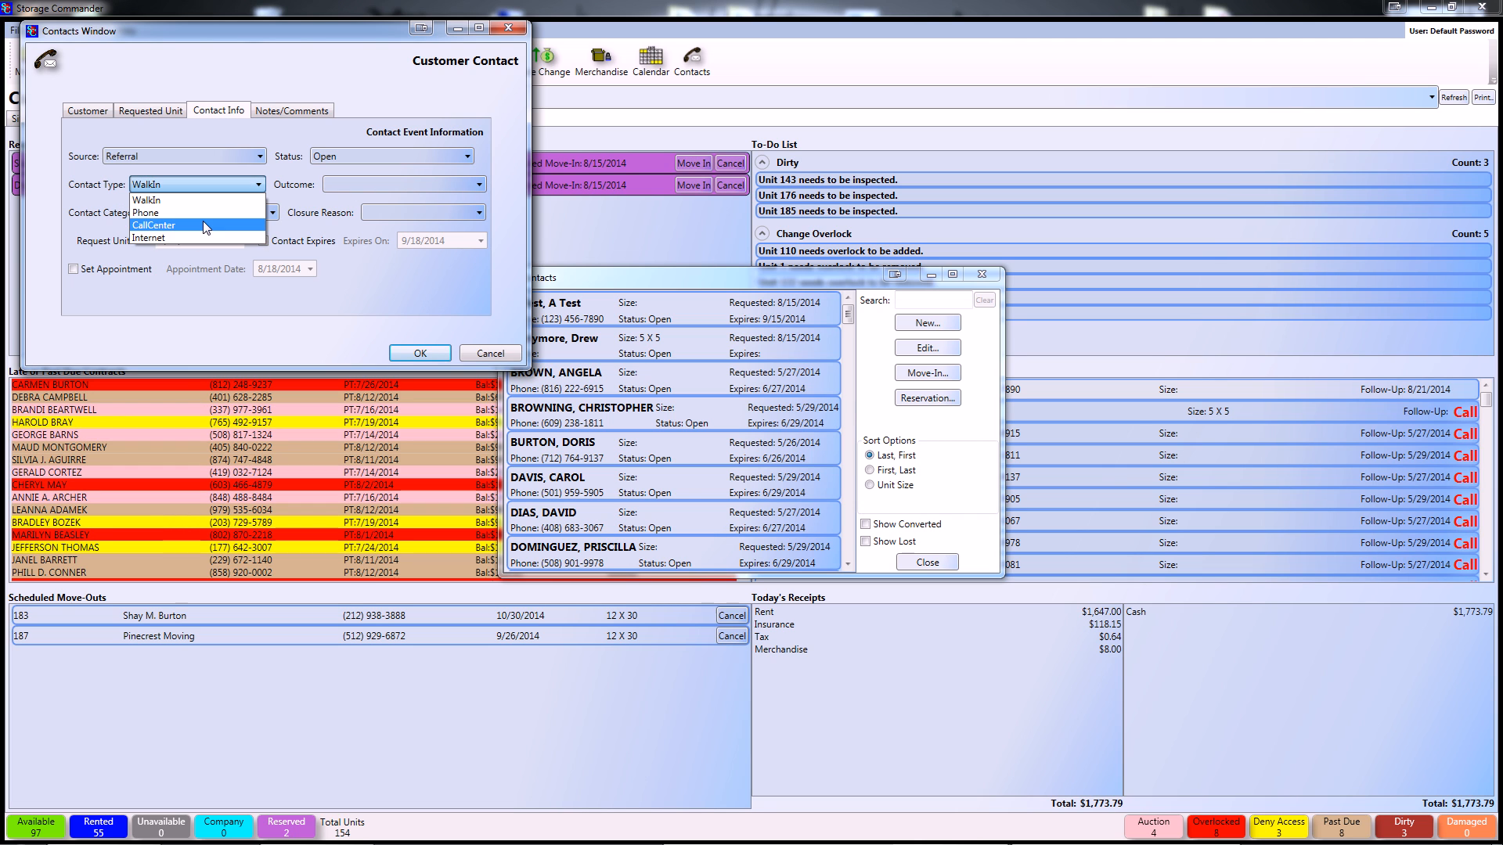
left_click(202, 218)
left_click(443, 187)
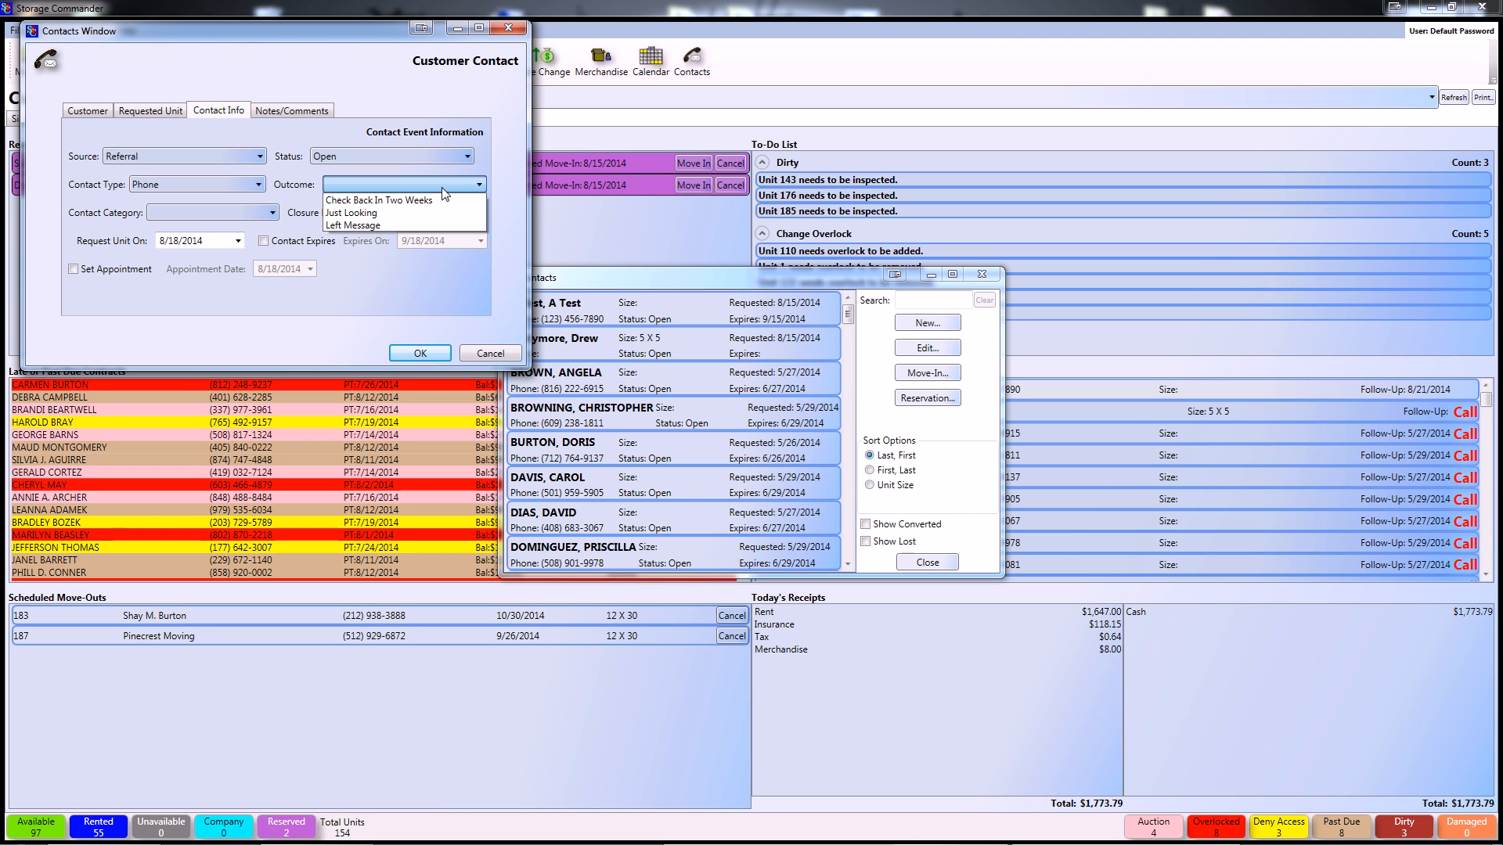
left_click(352, 213)
- Set category Local Resident, closure reason Clean Facility, request date 8/31/2014 and appointment 8/20/2014
left_click(237, 216)
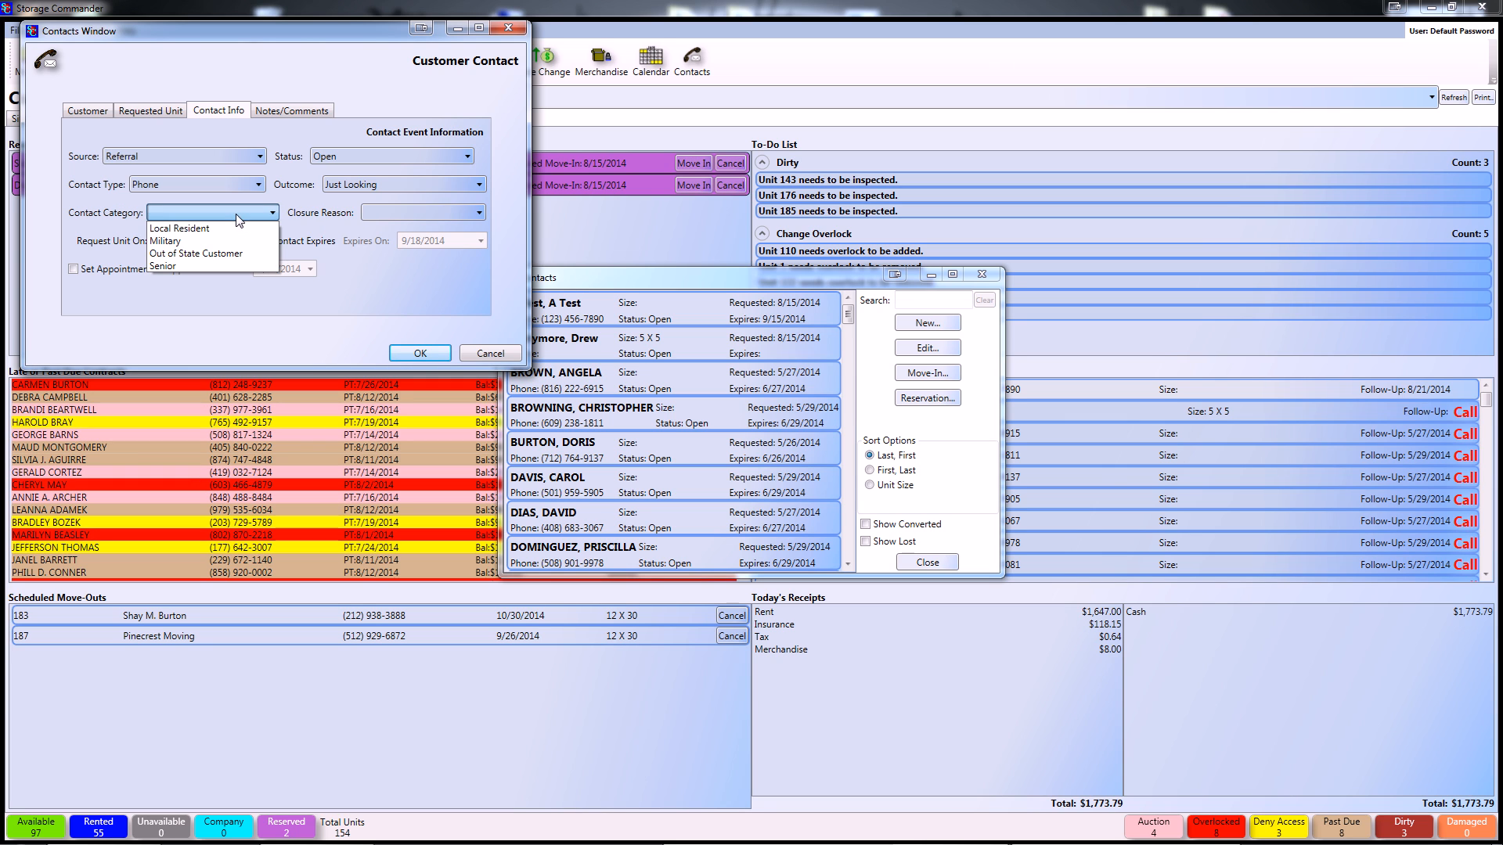
left_click(227, 228)
left_click(426, 213)
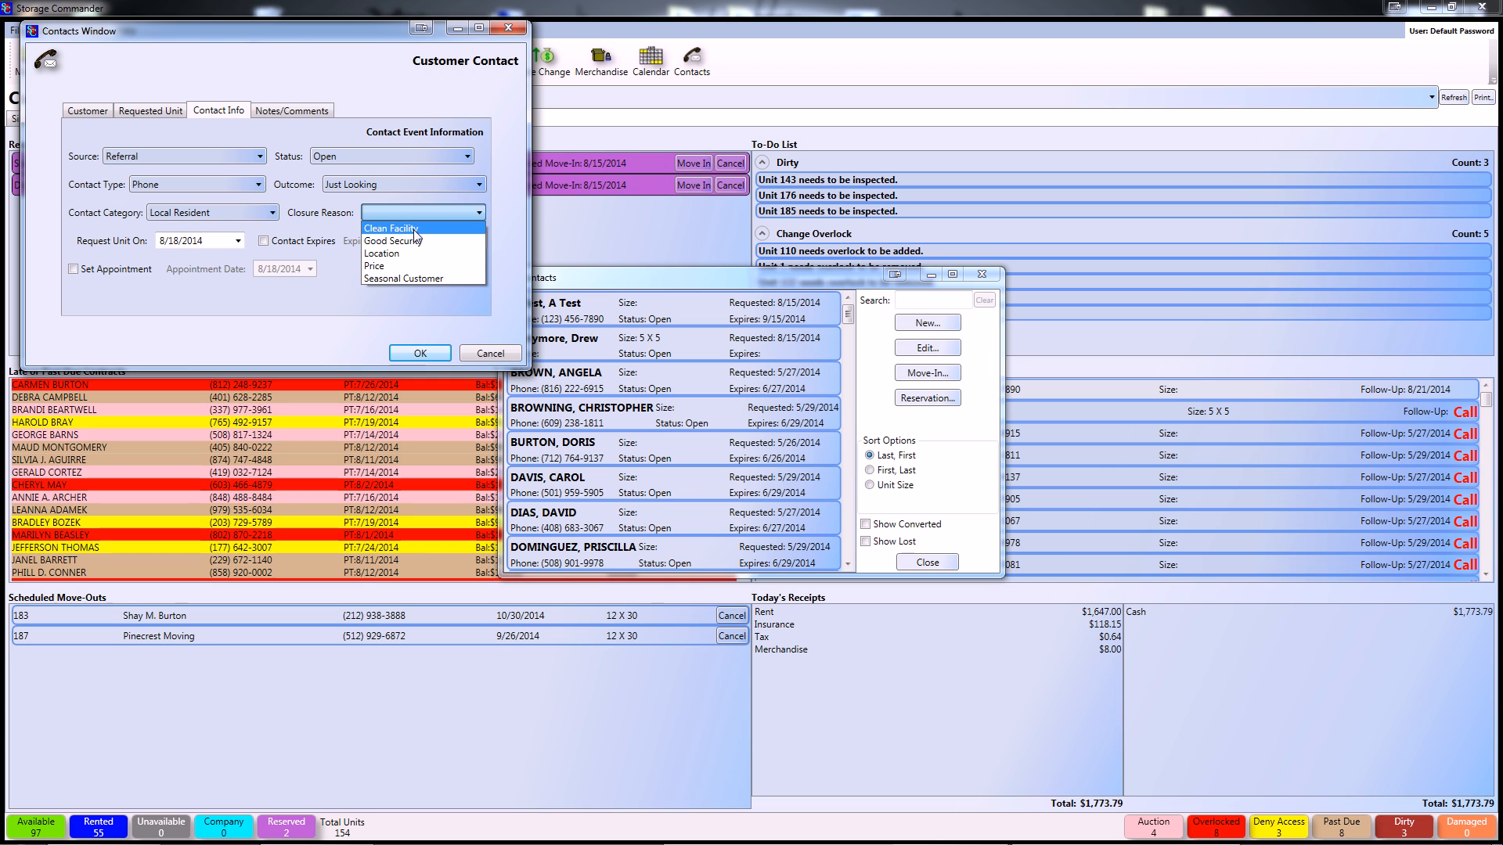
left_click(401, 228)
left_click(238, 242)
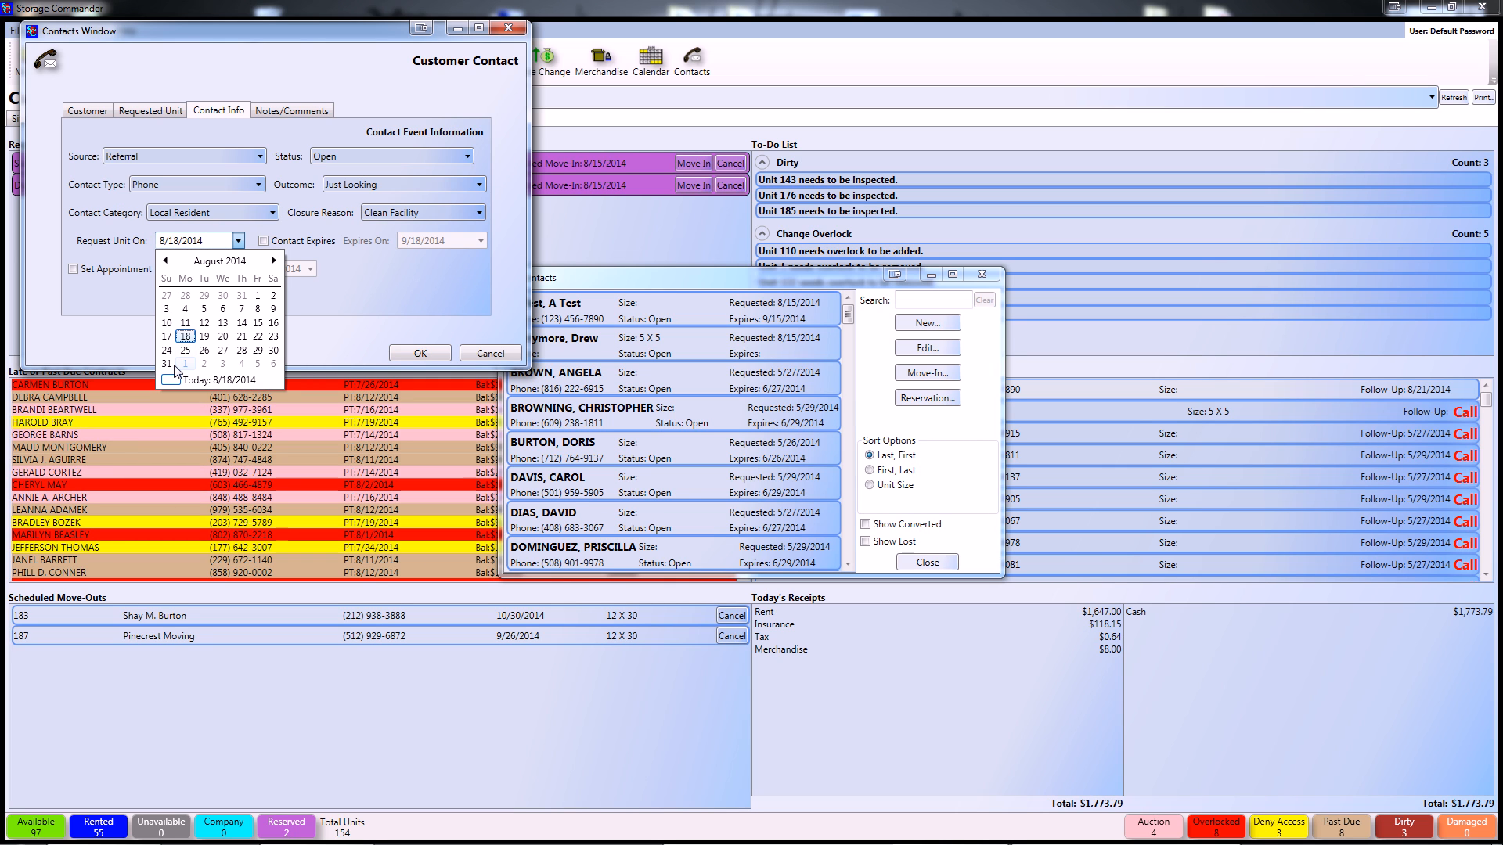
left_click(166, 363)
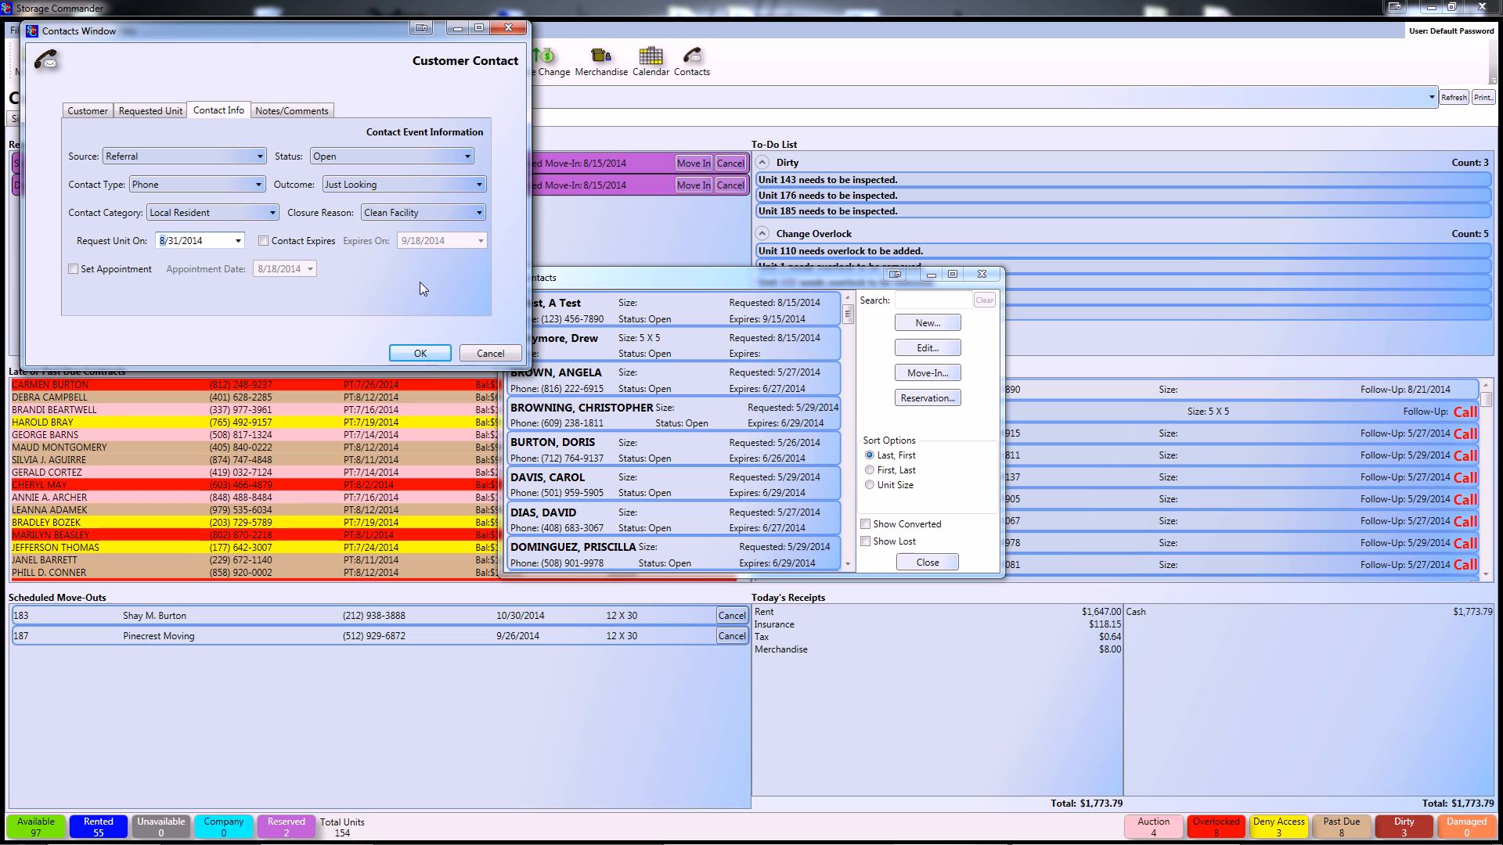
left_click(74, 269)
left_click(310, 268)
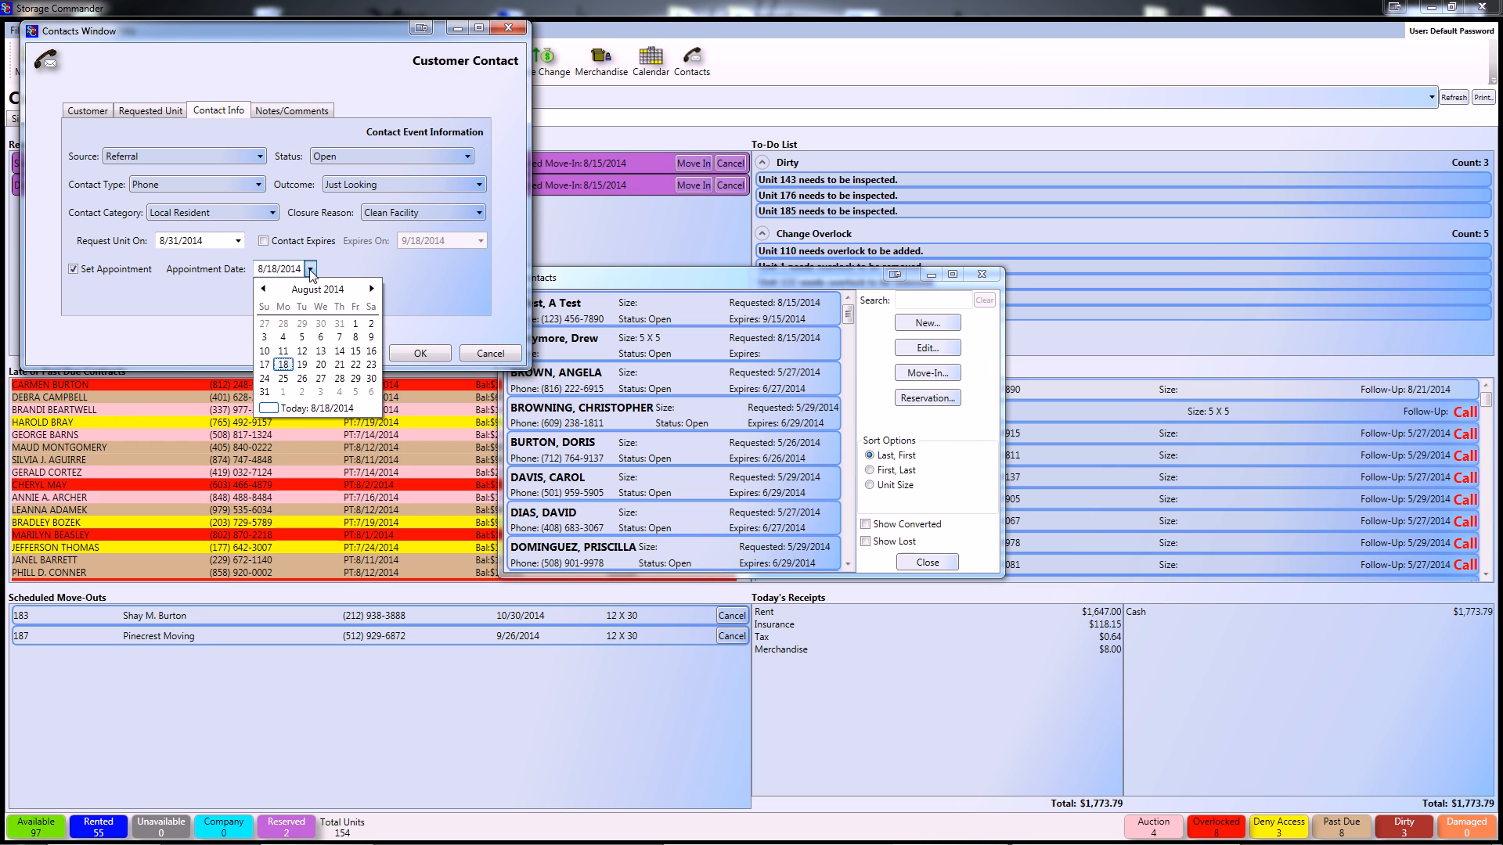
left_click(321, 364)
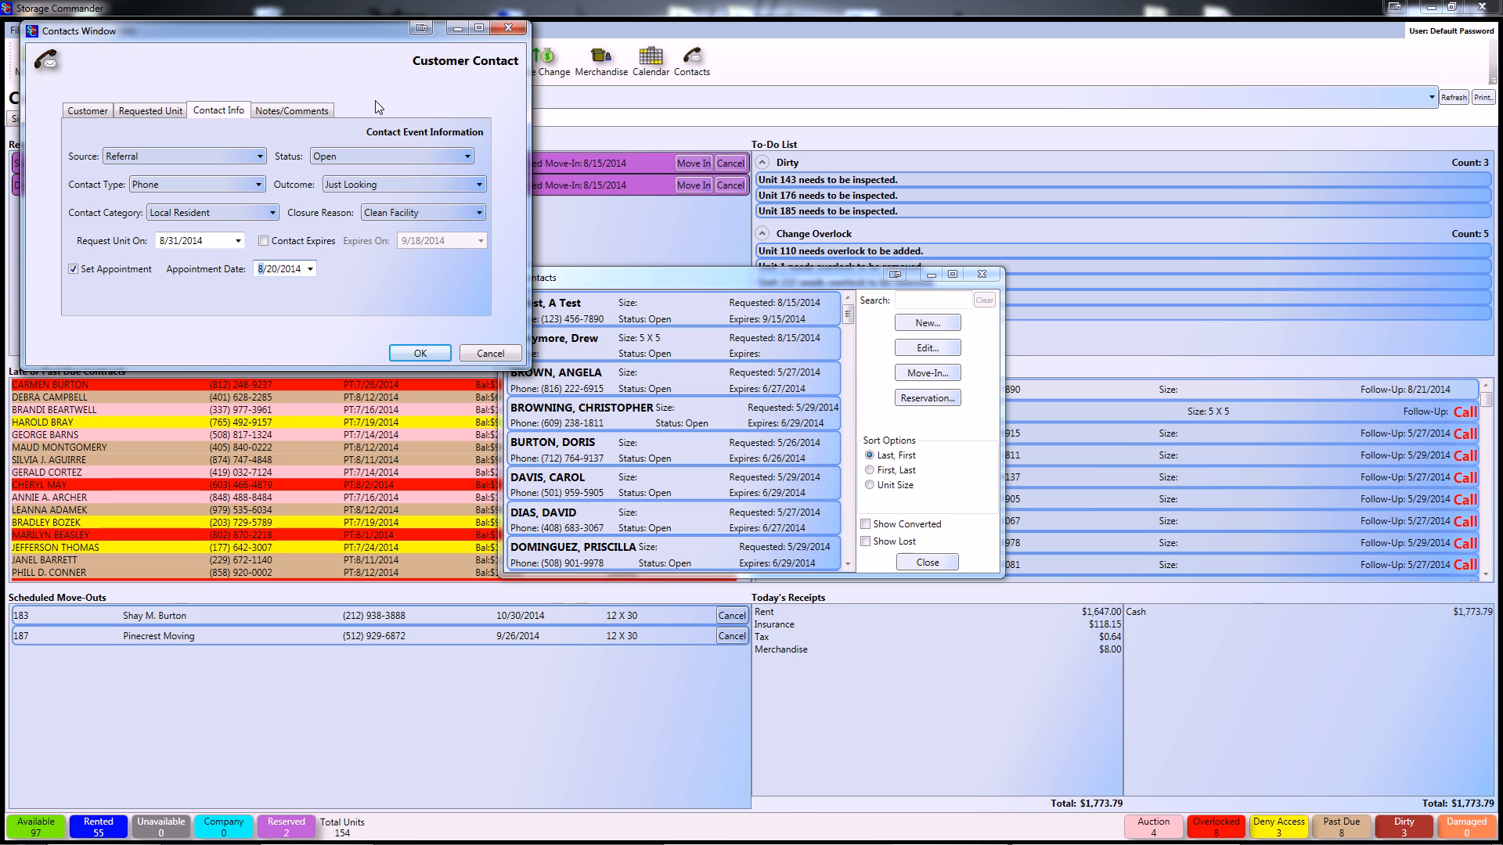
- Add the customer note 'edit me' and a new comment 'input' to the contact
left_click(288, 113)
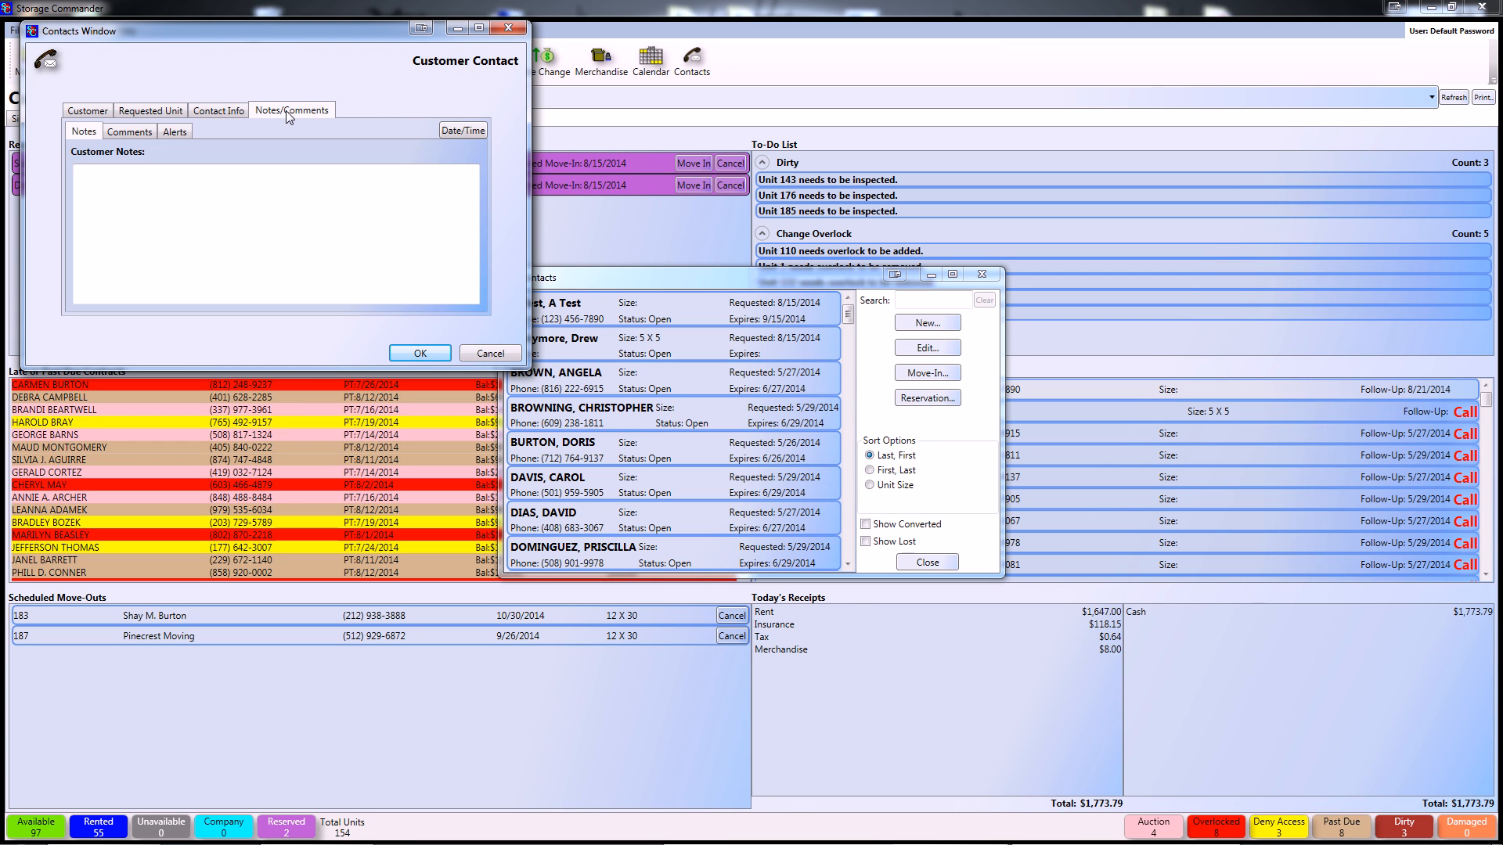
left_click(205, 203)
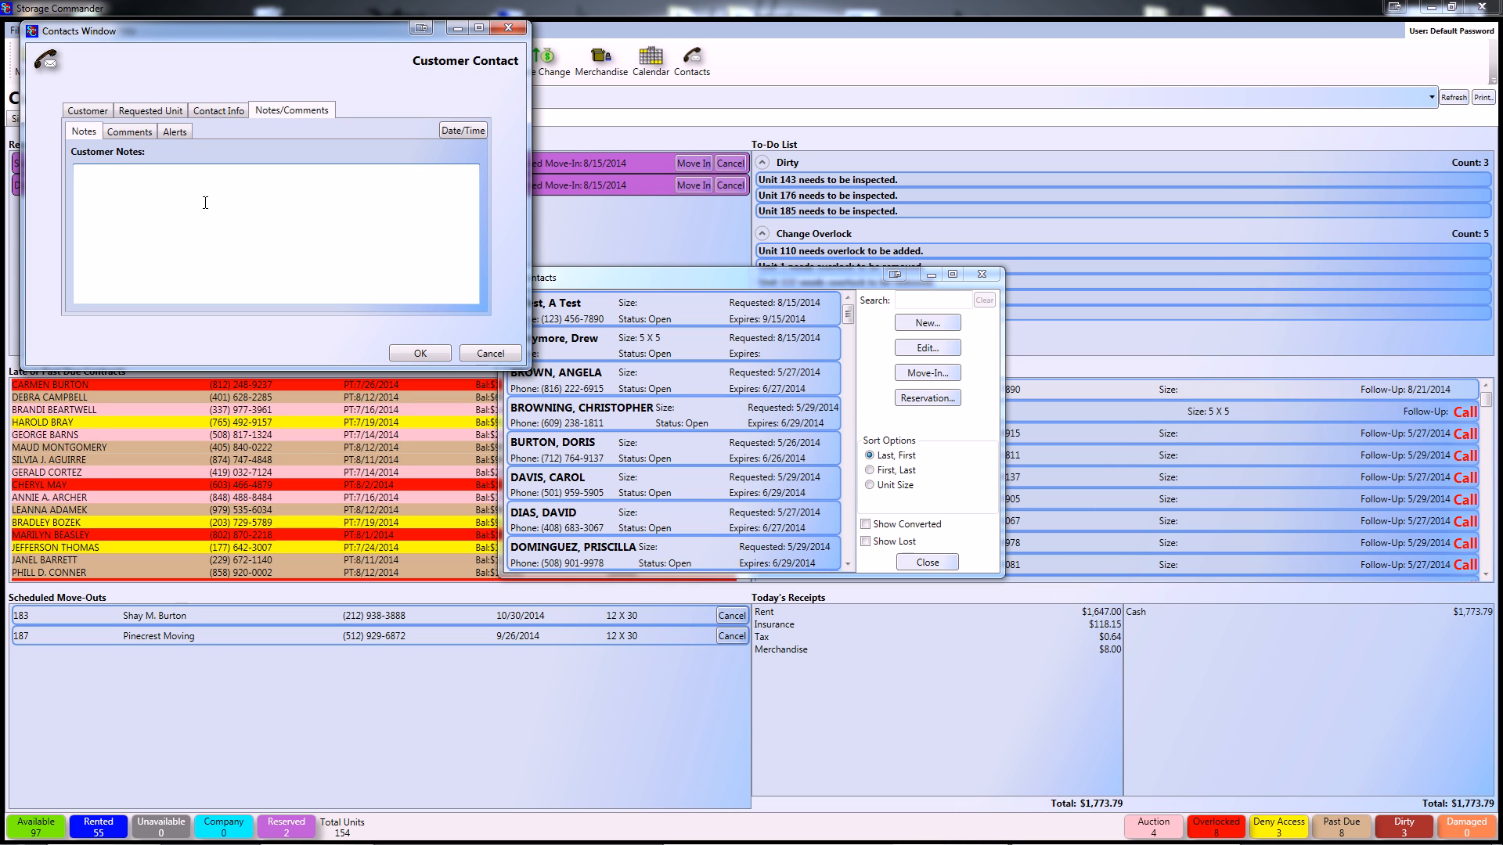
type("edit me")
left_click(129, 132)
left_click(468, 301)
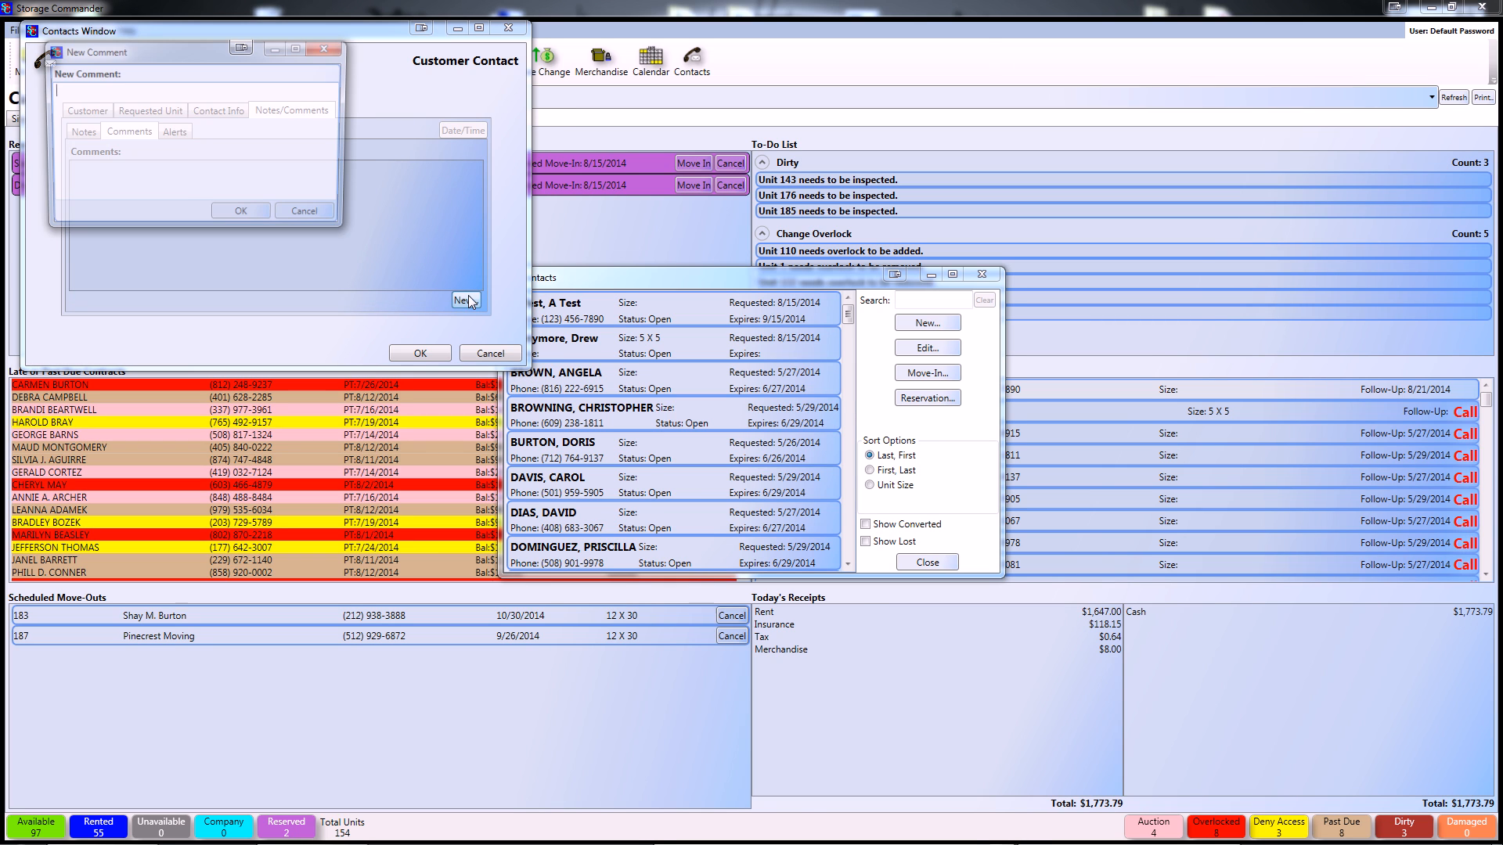
type("in")
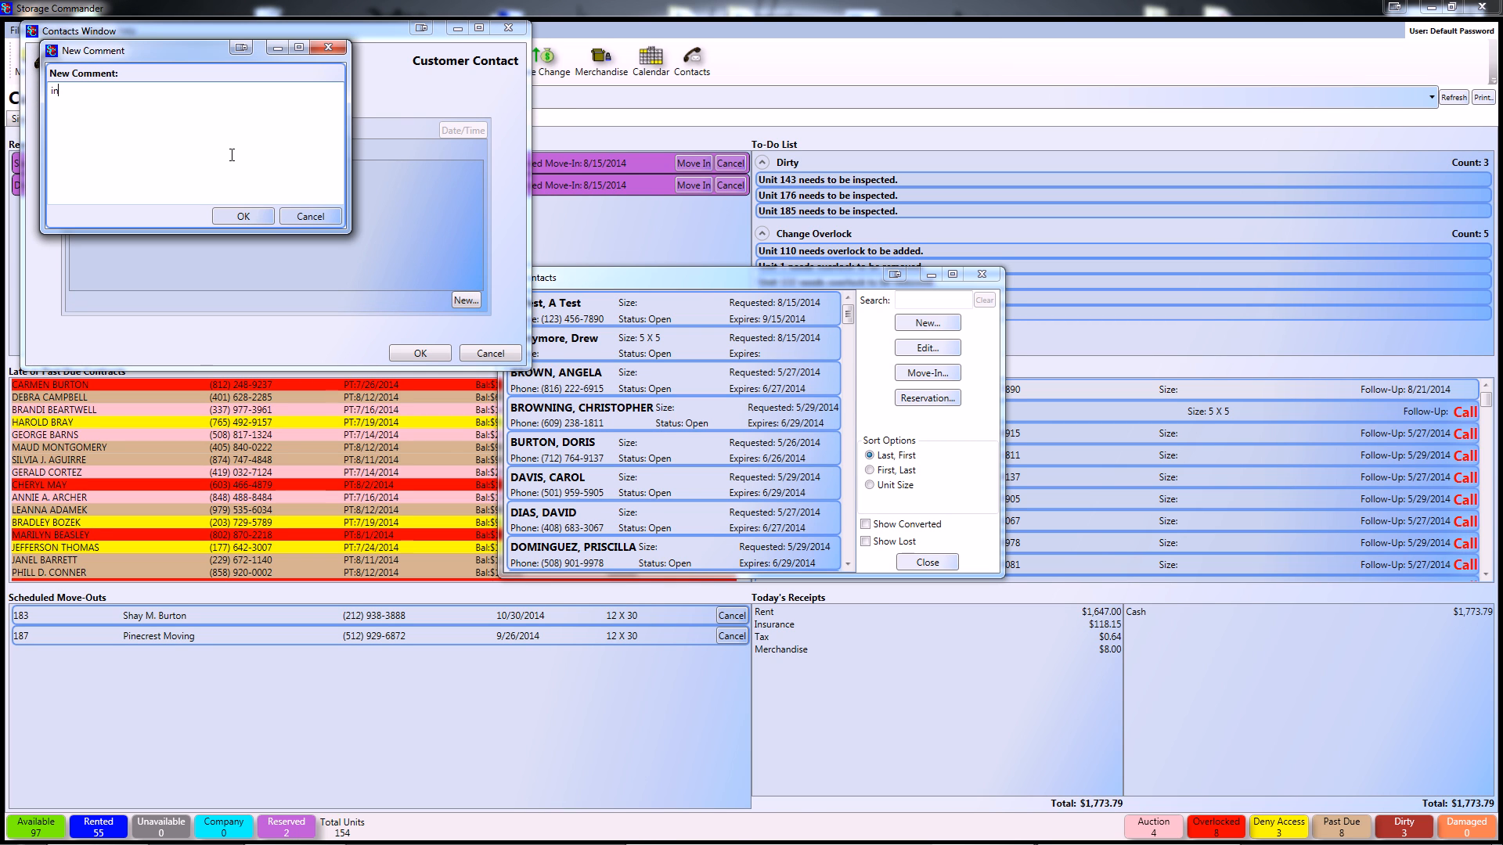
type("put")
left_click(256, 217)
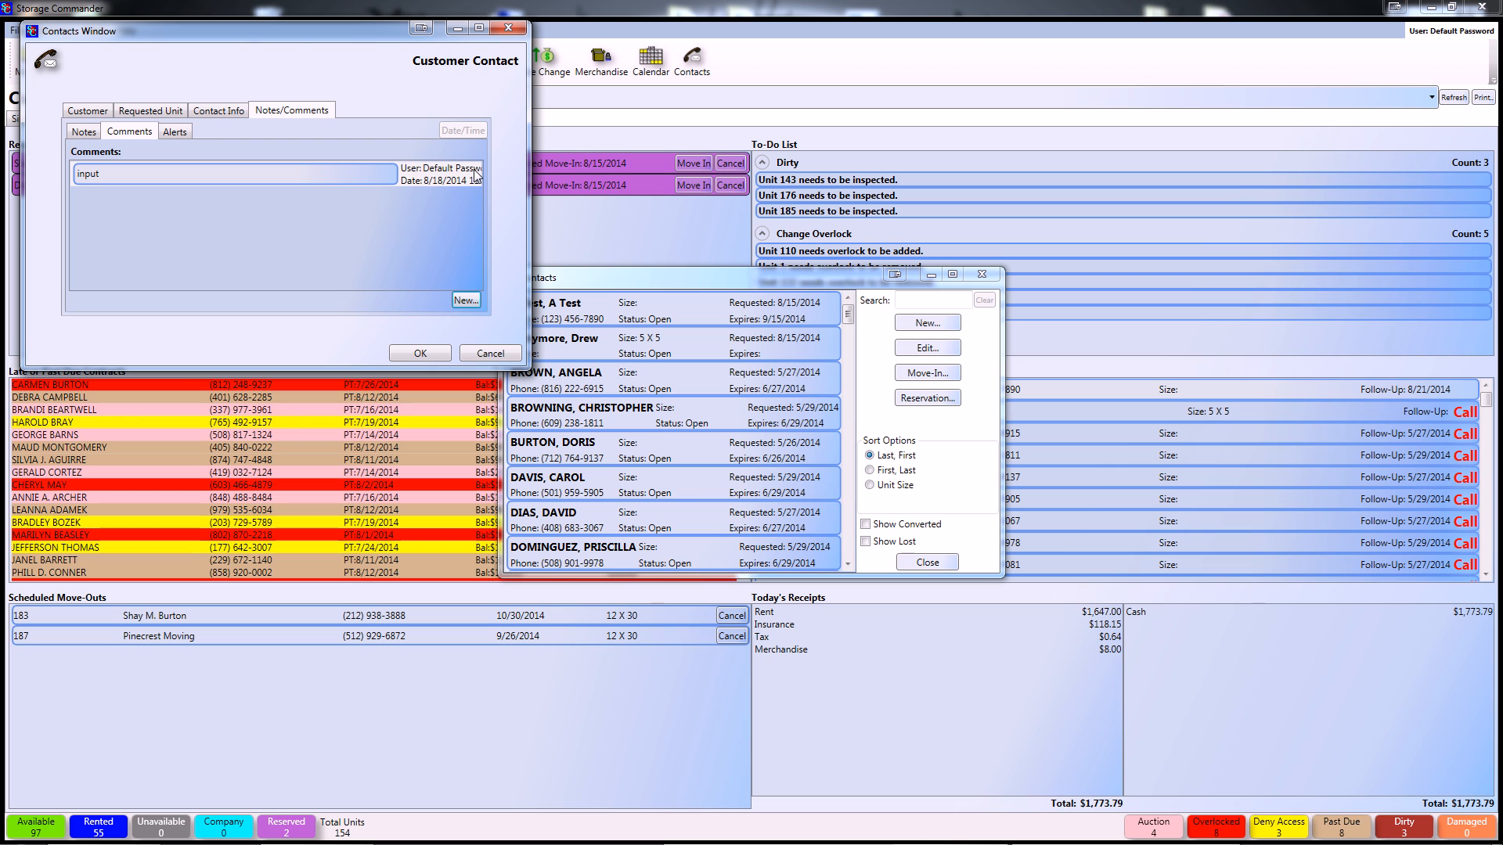
- Enter a Military alert for the contact and save it with OK
left_click(175, 131)
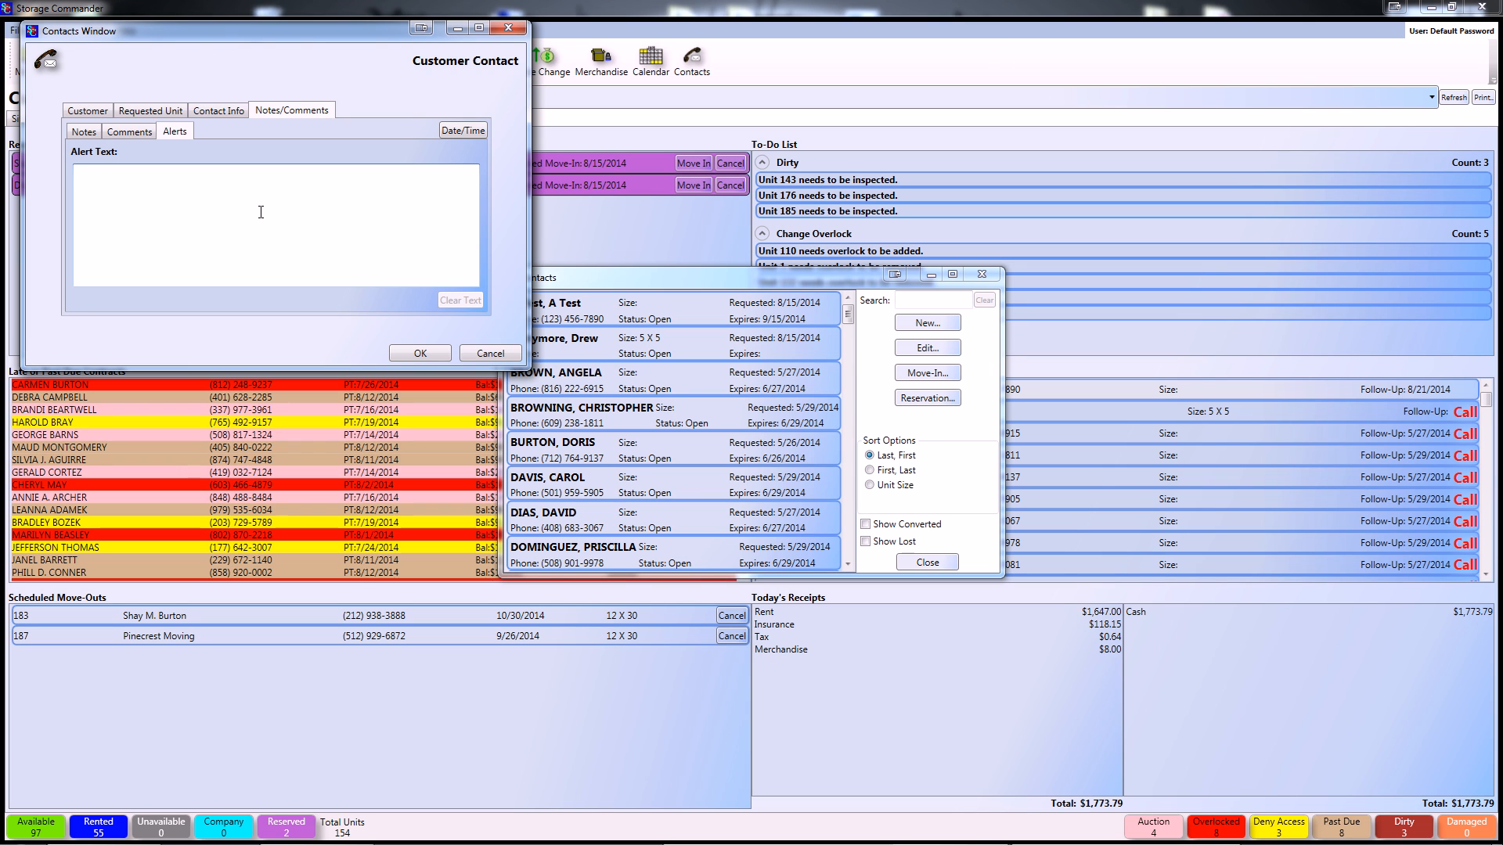
type("Mila")
type("itary")
left_click(423, 353)
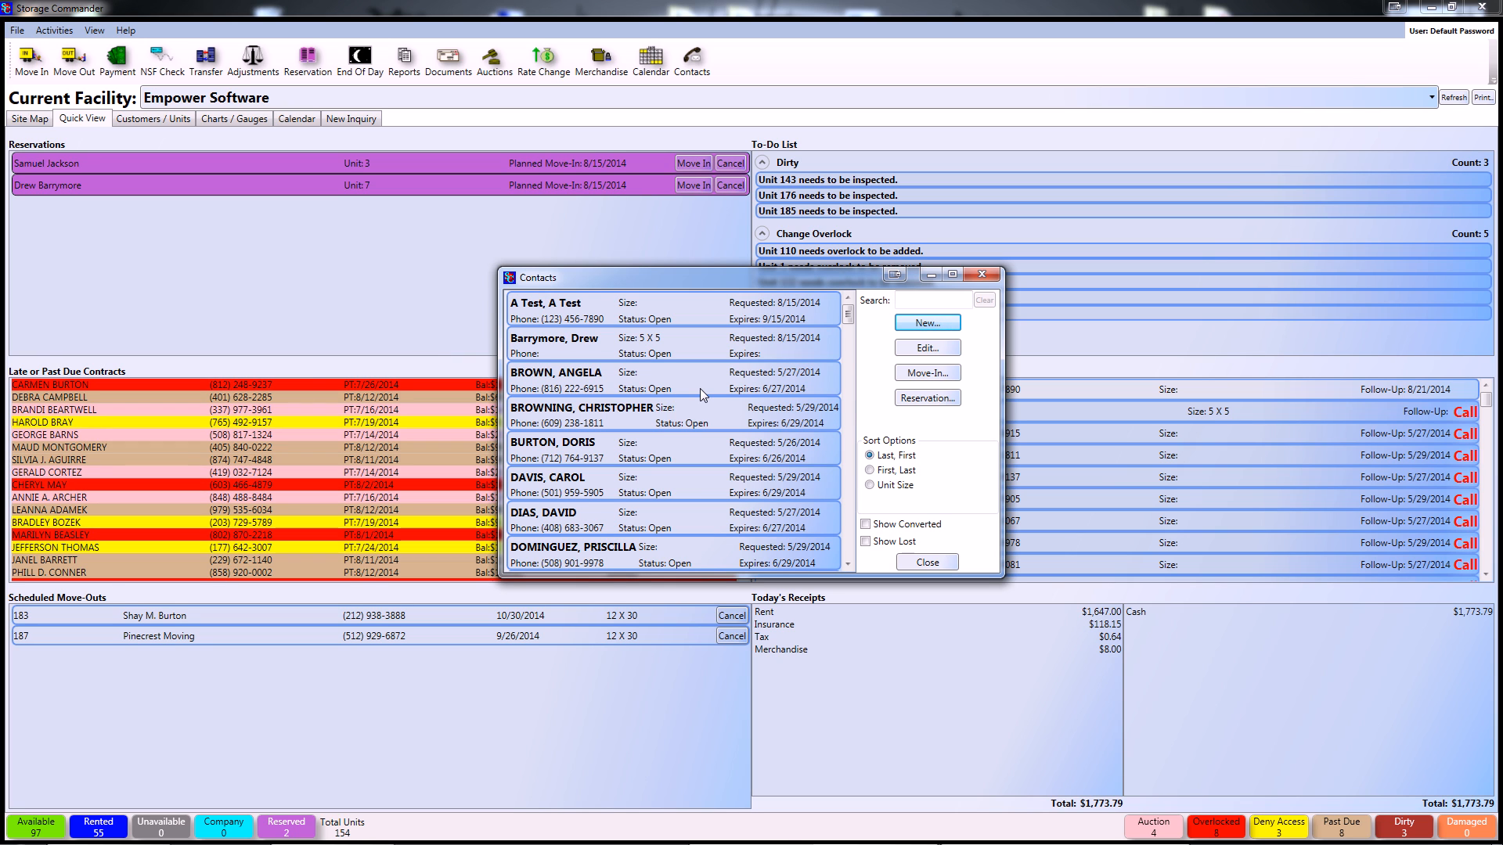
- Search the contacts for 'a new' to confirm the contact exists, then close the Contacts window
left_click_drag(686, 283, 654, 248)
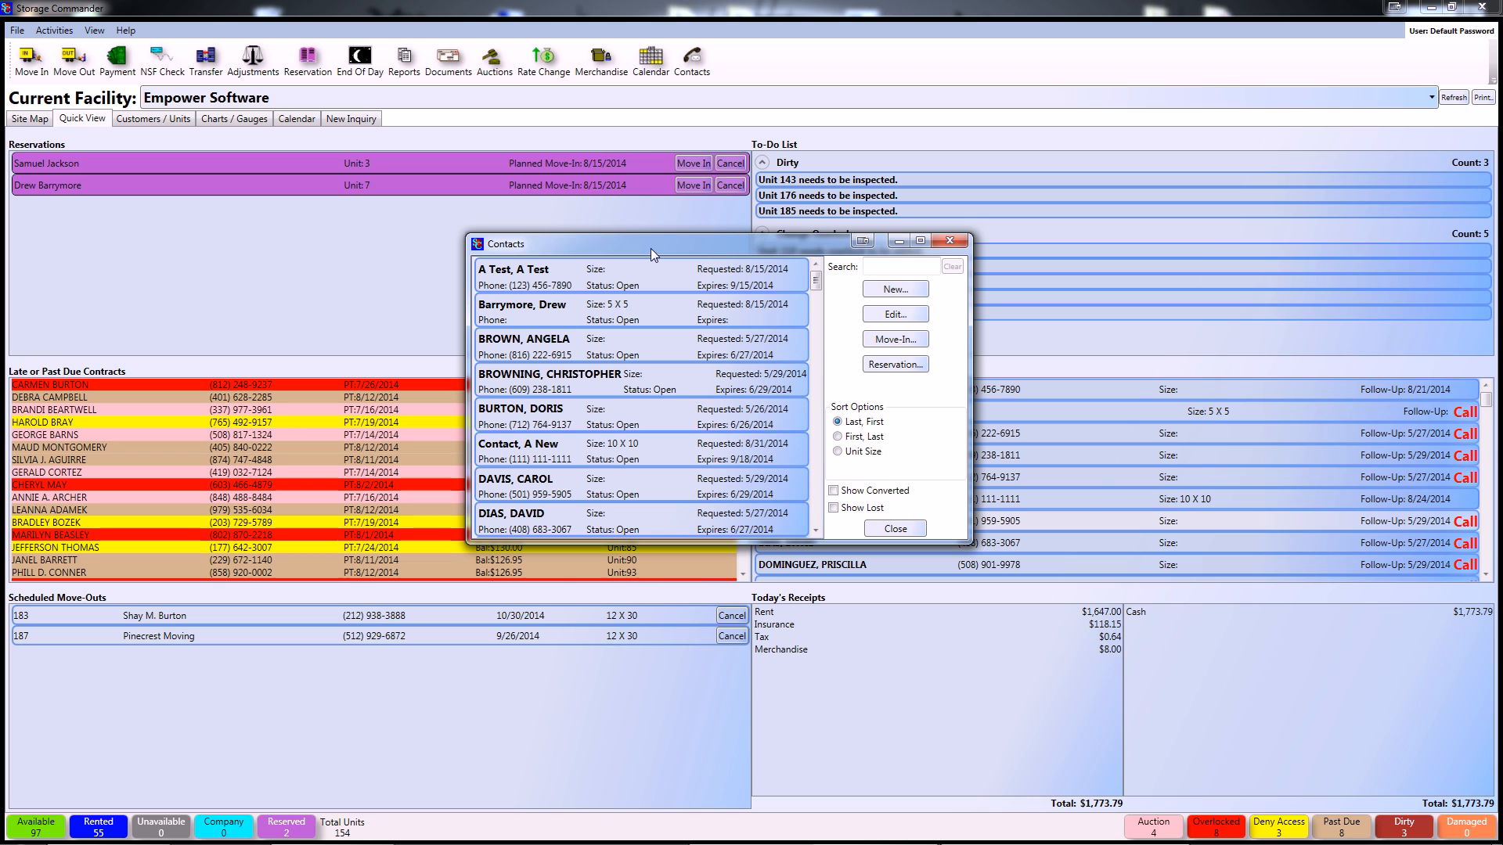
left_click(582, 459)
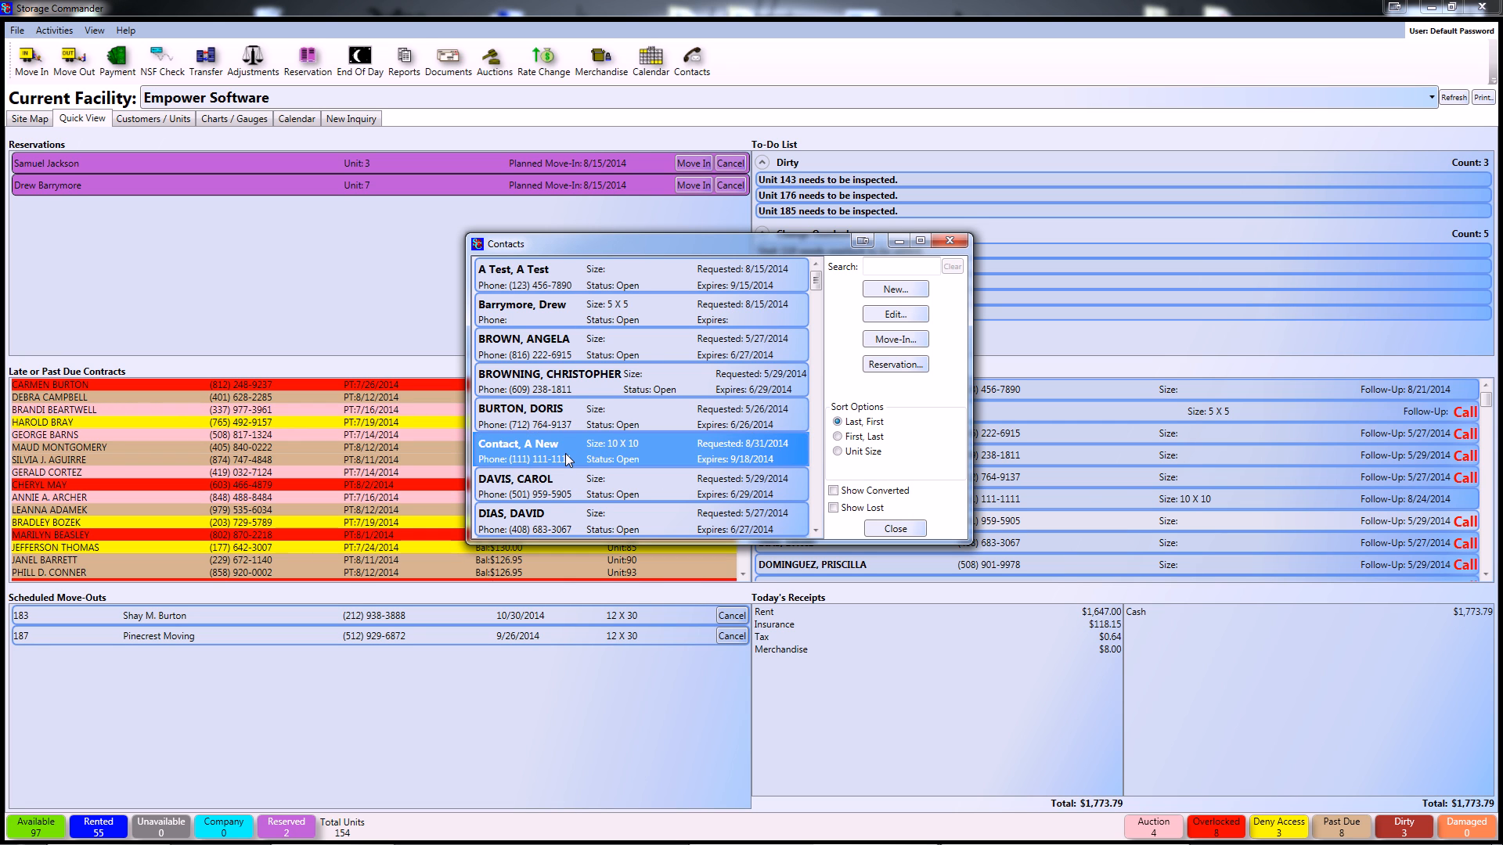
left_click(891, 266)
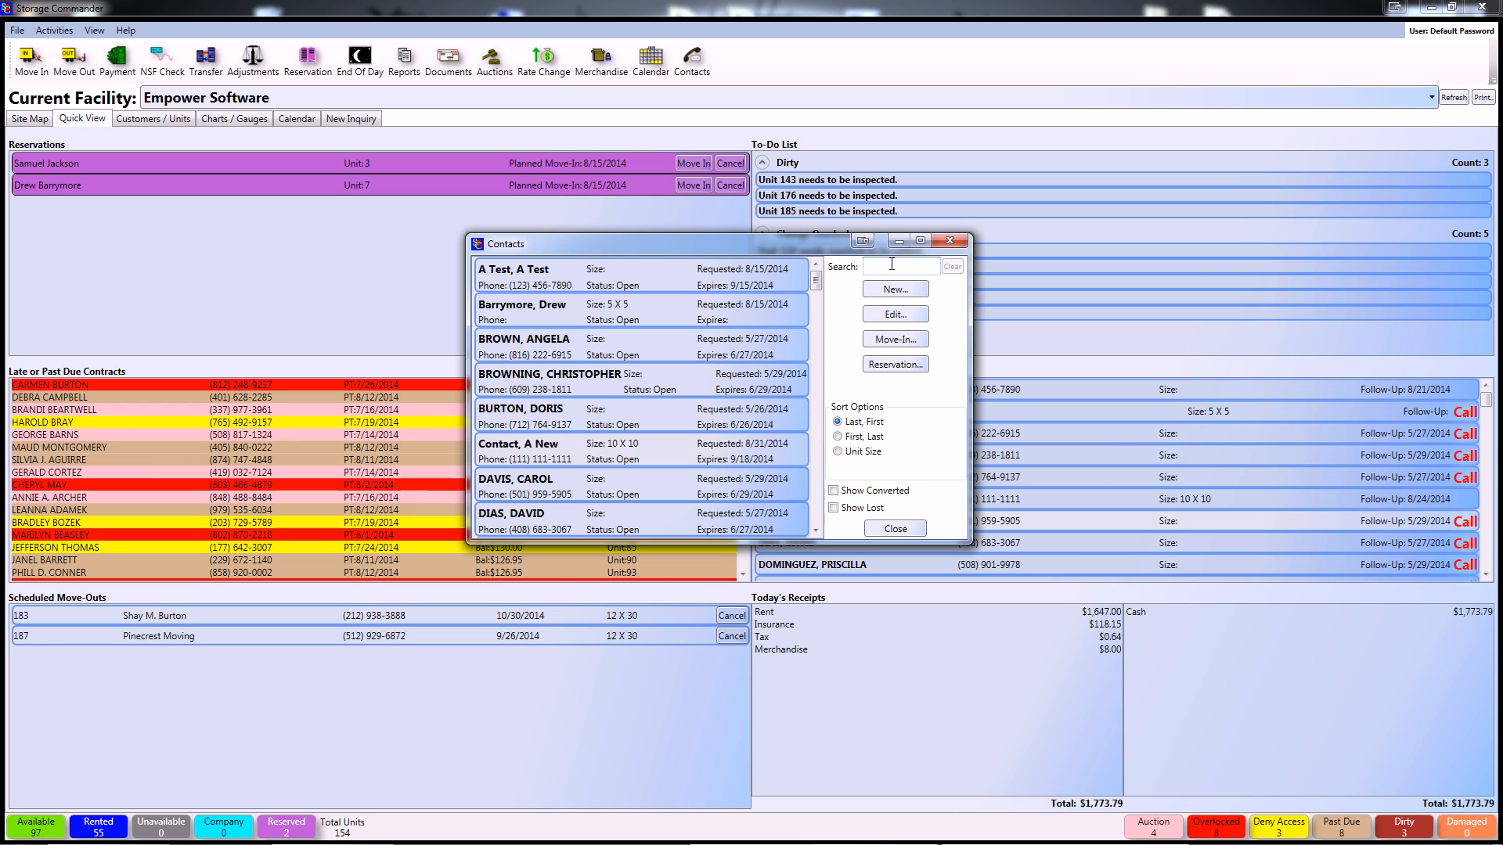
type("a new")
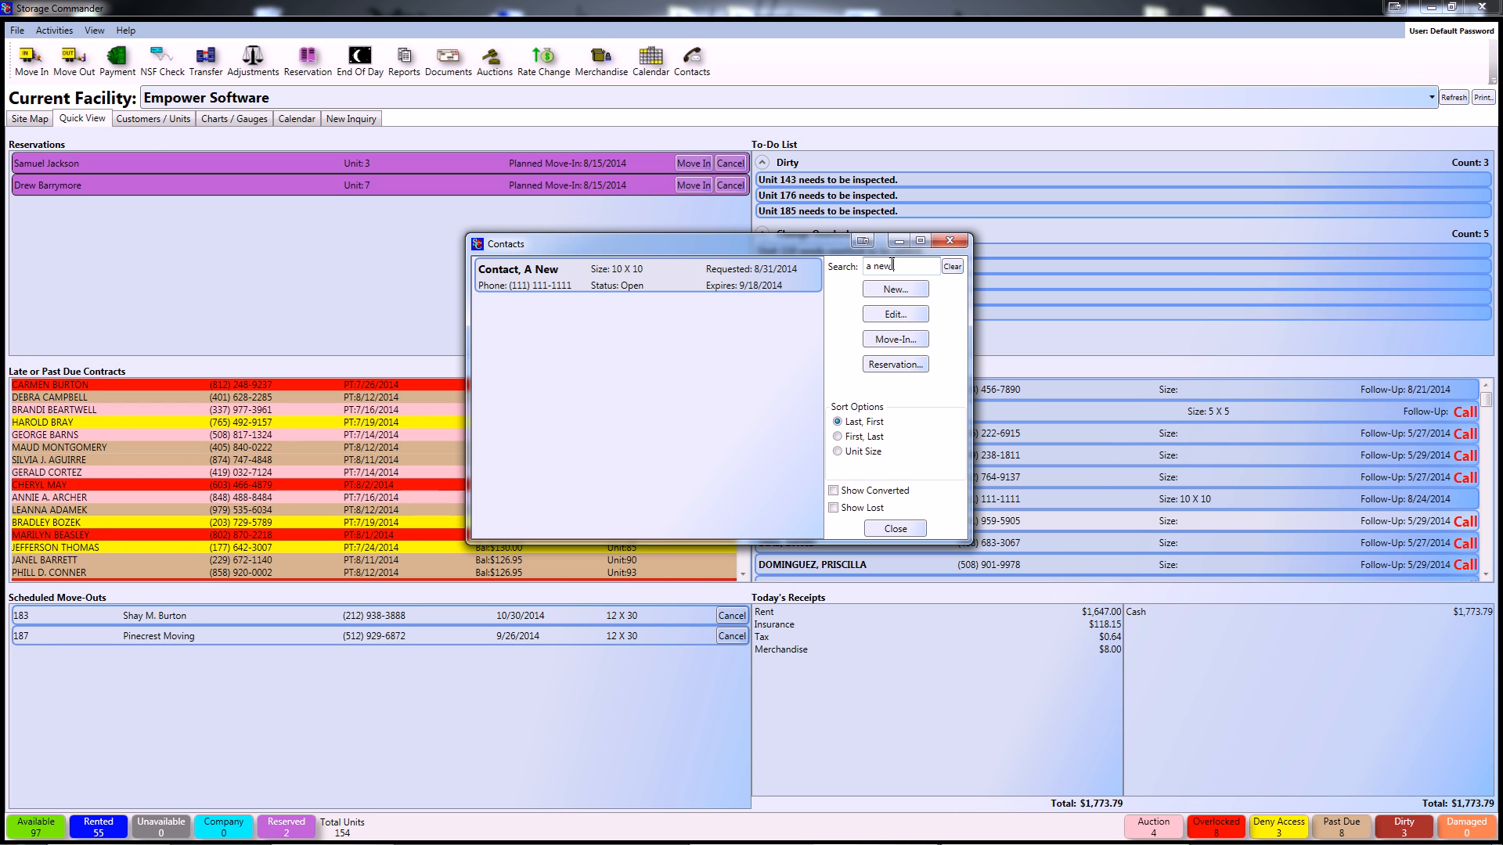
left_click(952, 239)
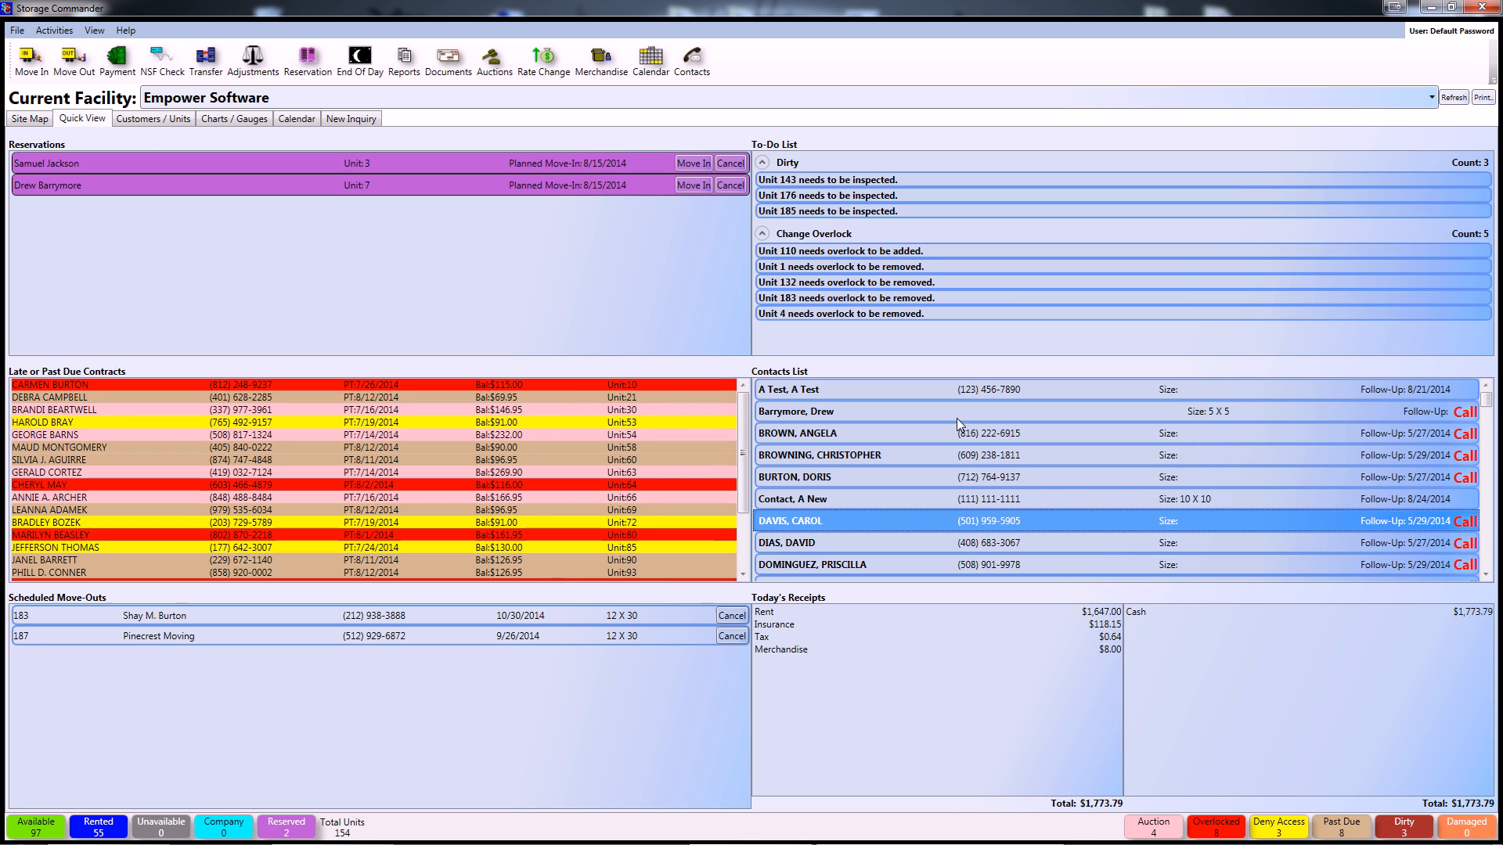
- Reopen the contact 'Contact, A New', dismiss its alert, and change the requested unit to 10 X 20
left_click(914, 501)
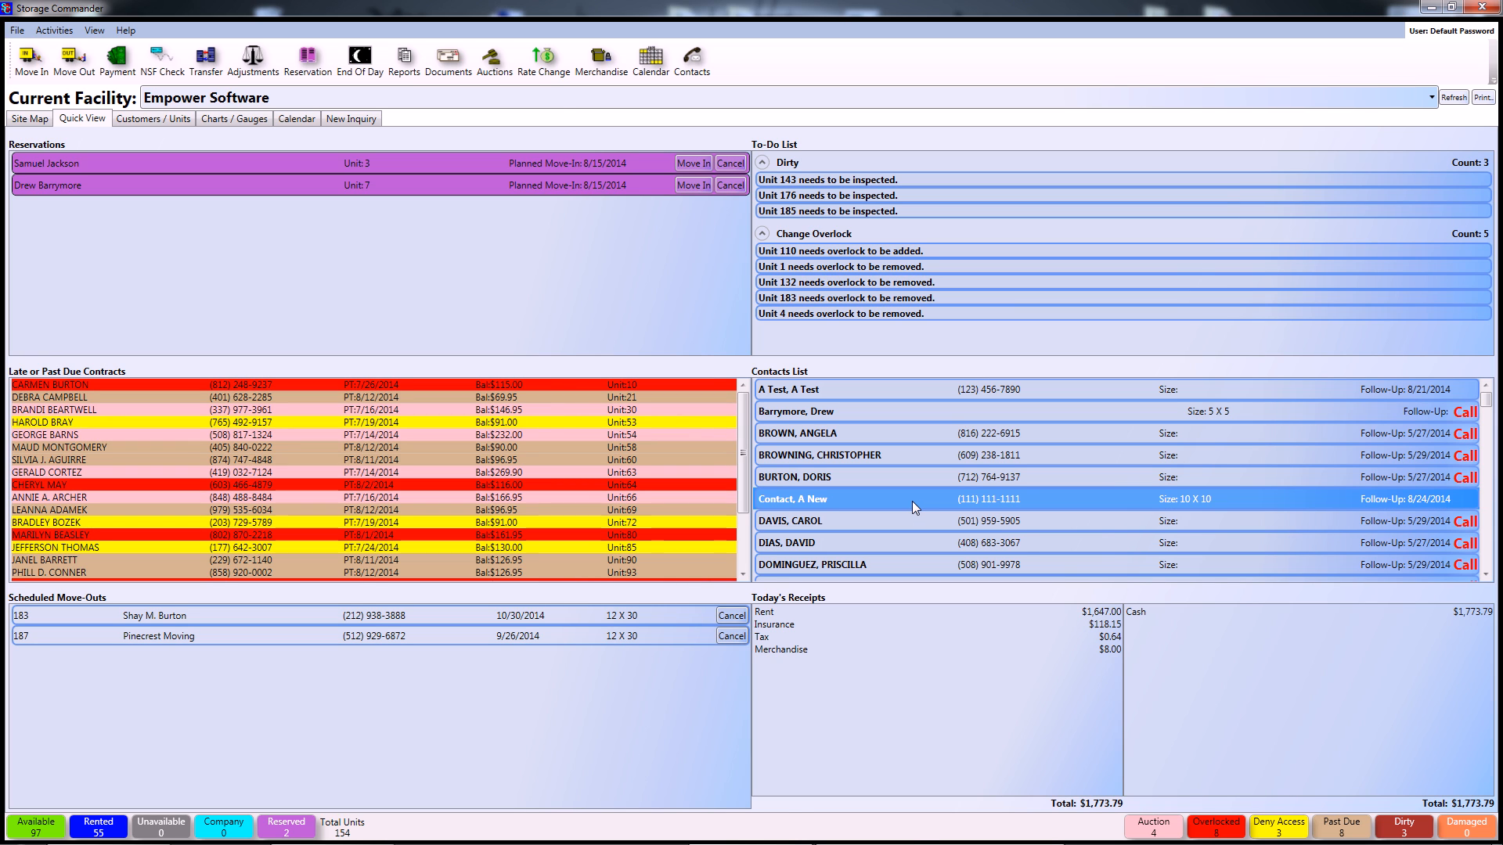
double_click(912, 501)
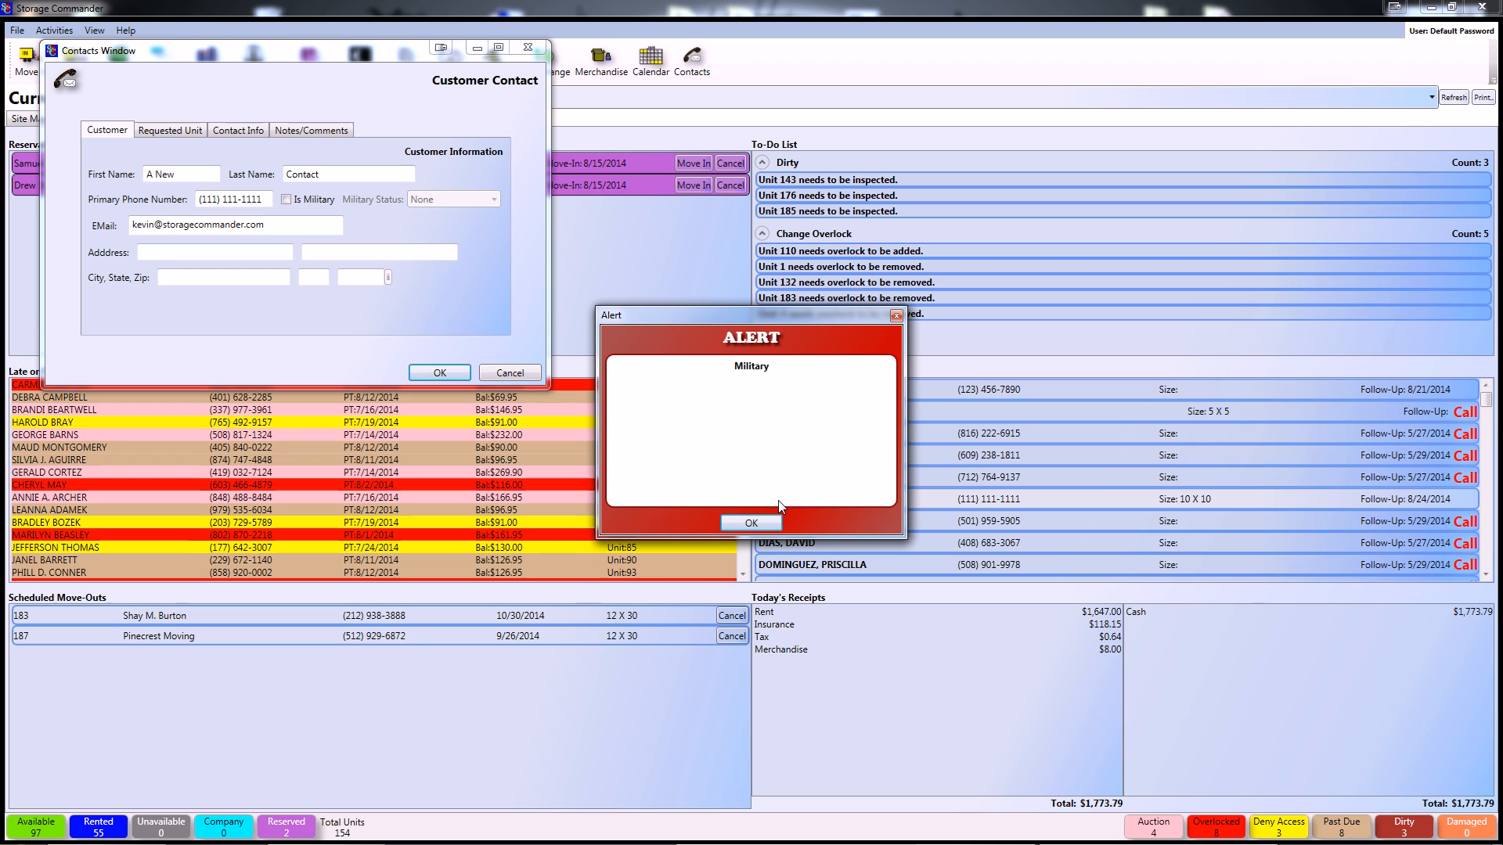
left_click(752, 525)
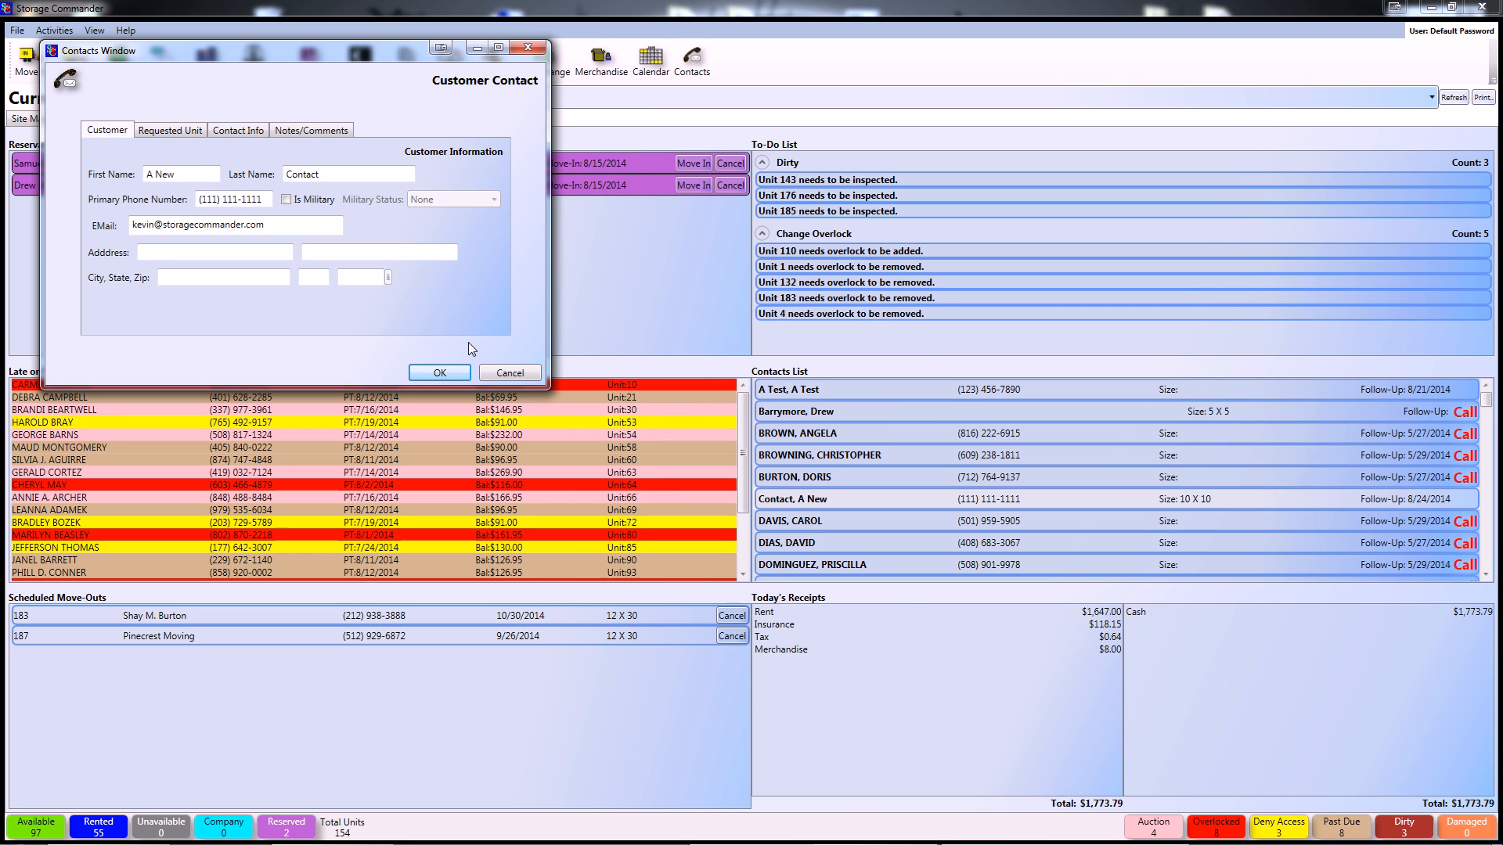
left_click(162, 136)
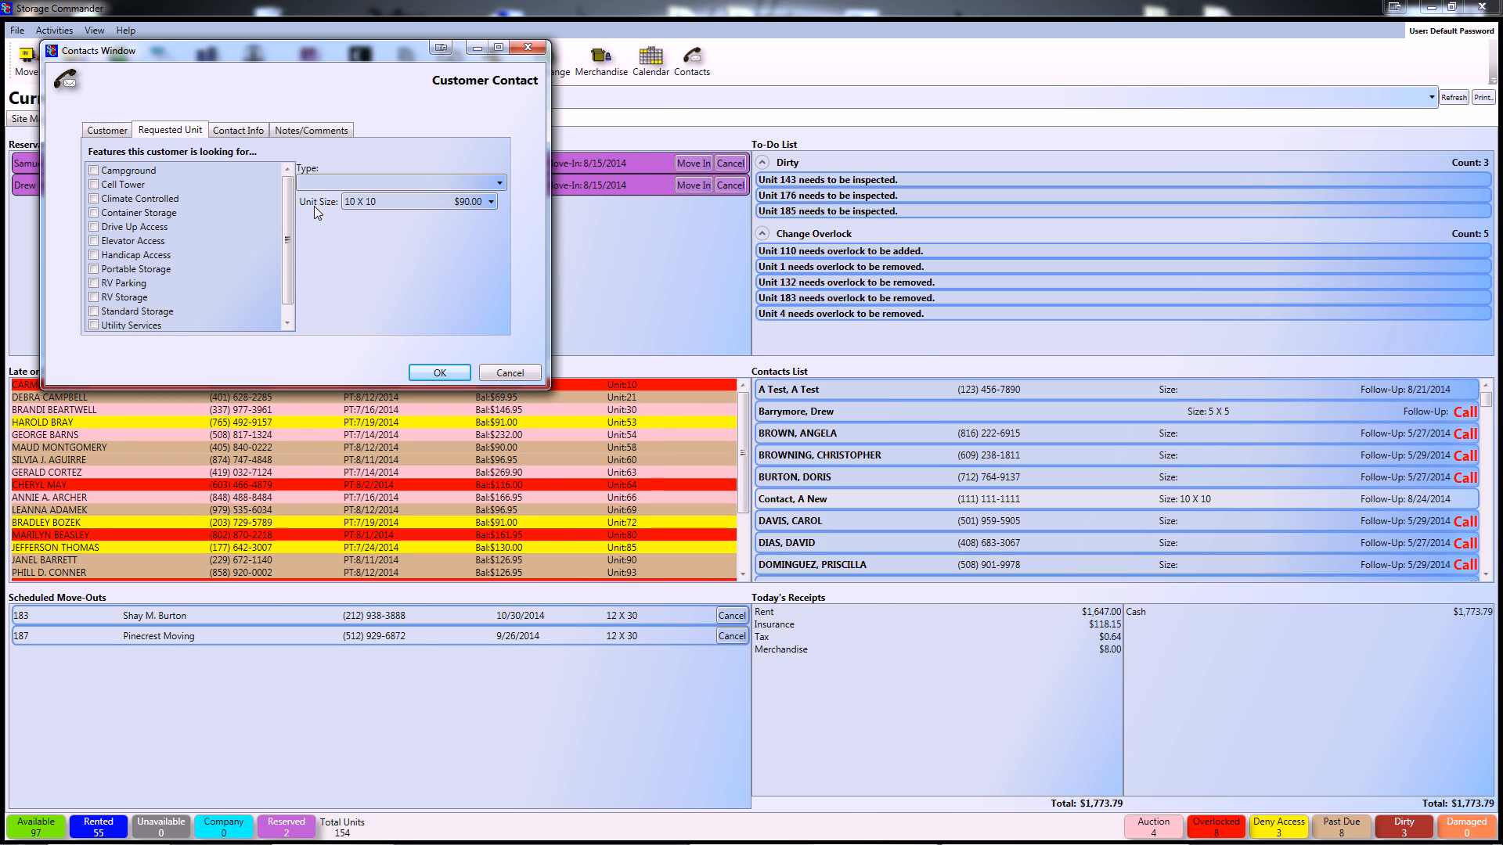
left_click(434, 205)
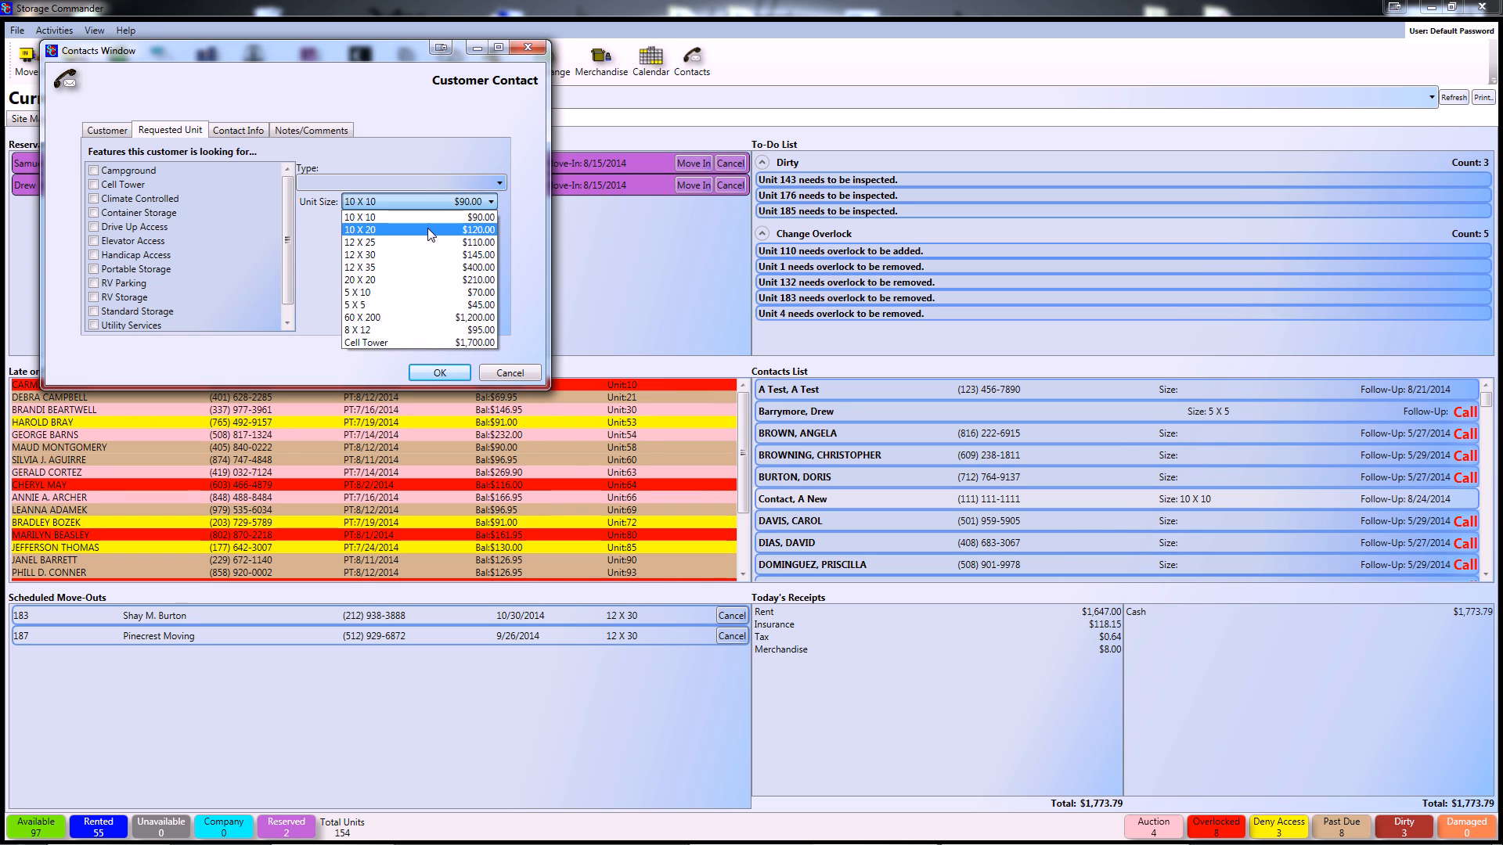
left_click(427, 228)
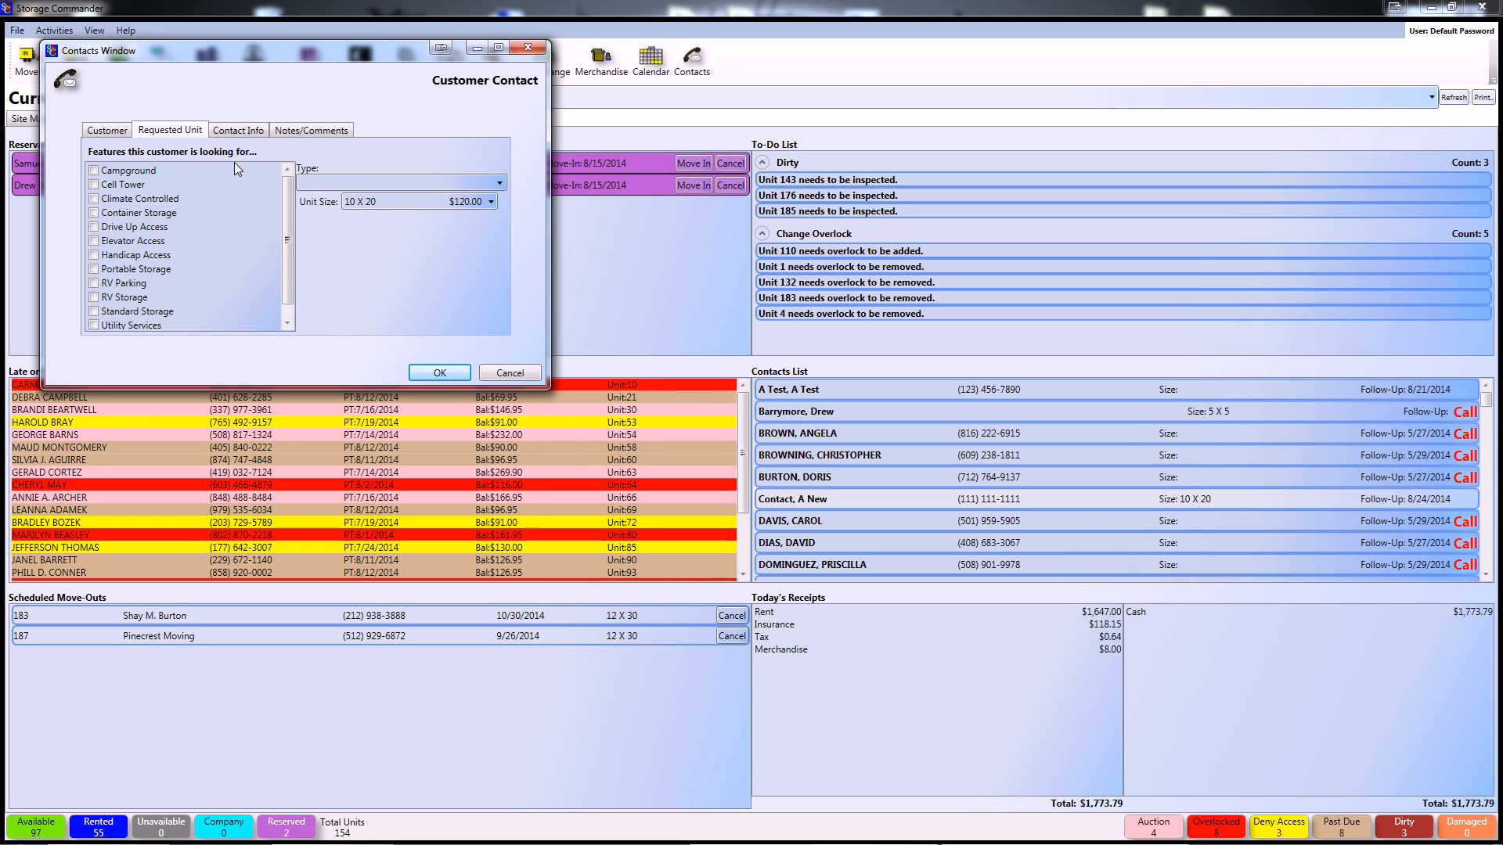
- Add the comment 'Customer would like 10x20 new piano' and save the contact
left_click(311, 130)
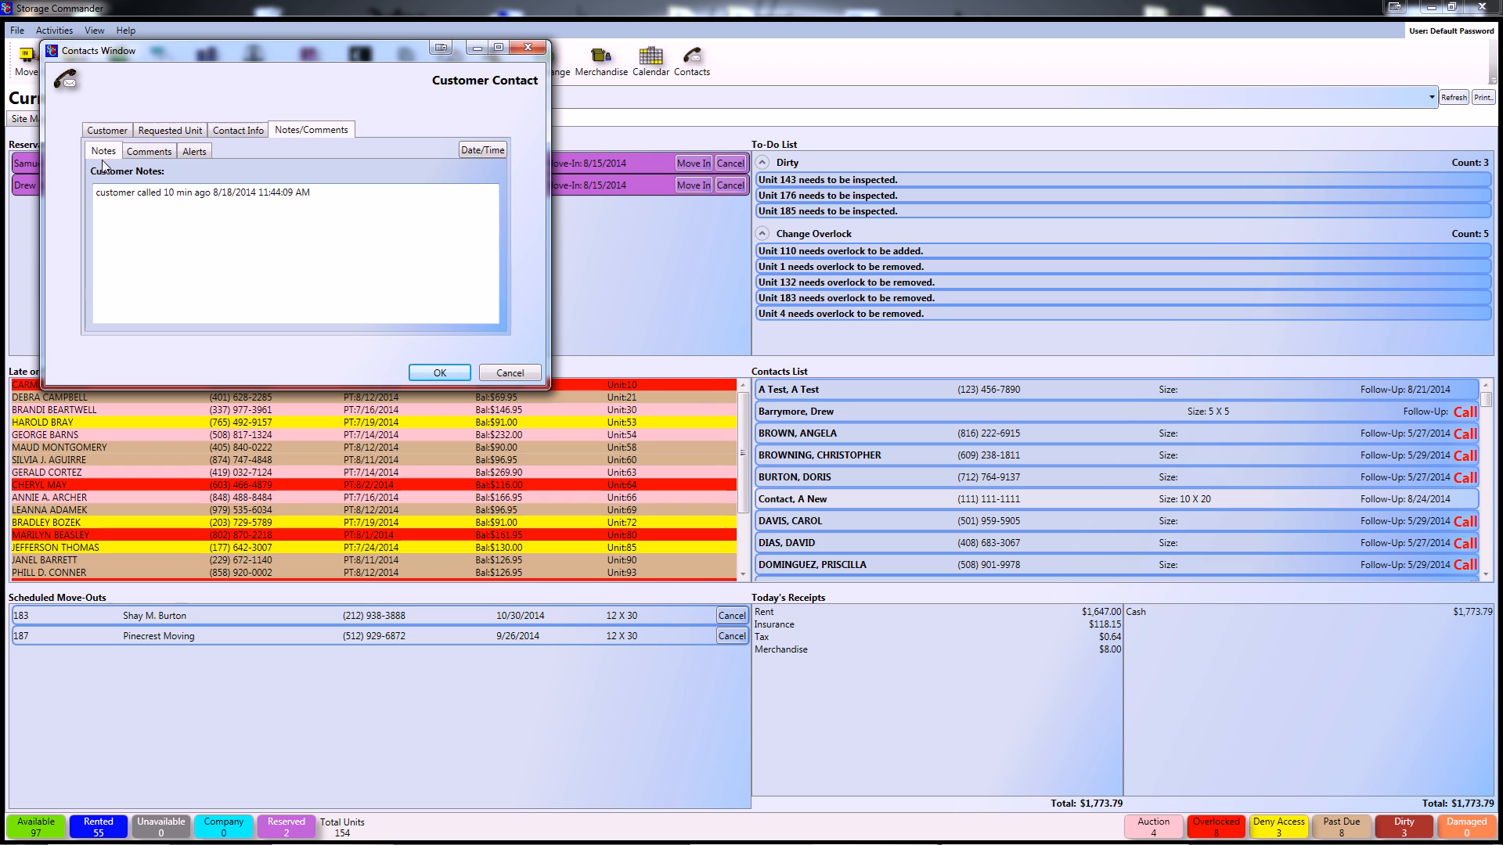
left_click(149, 151)
left_click(313, 195)
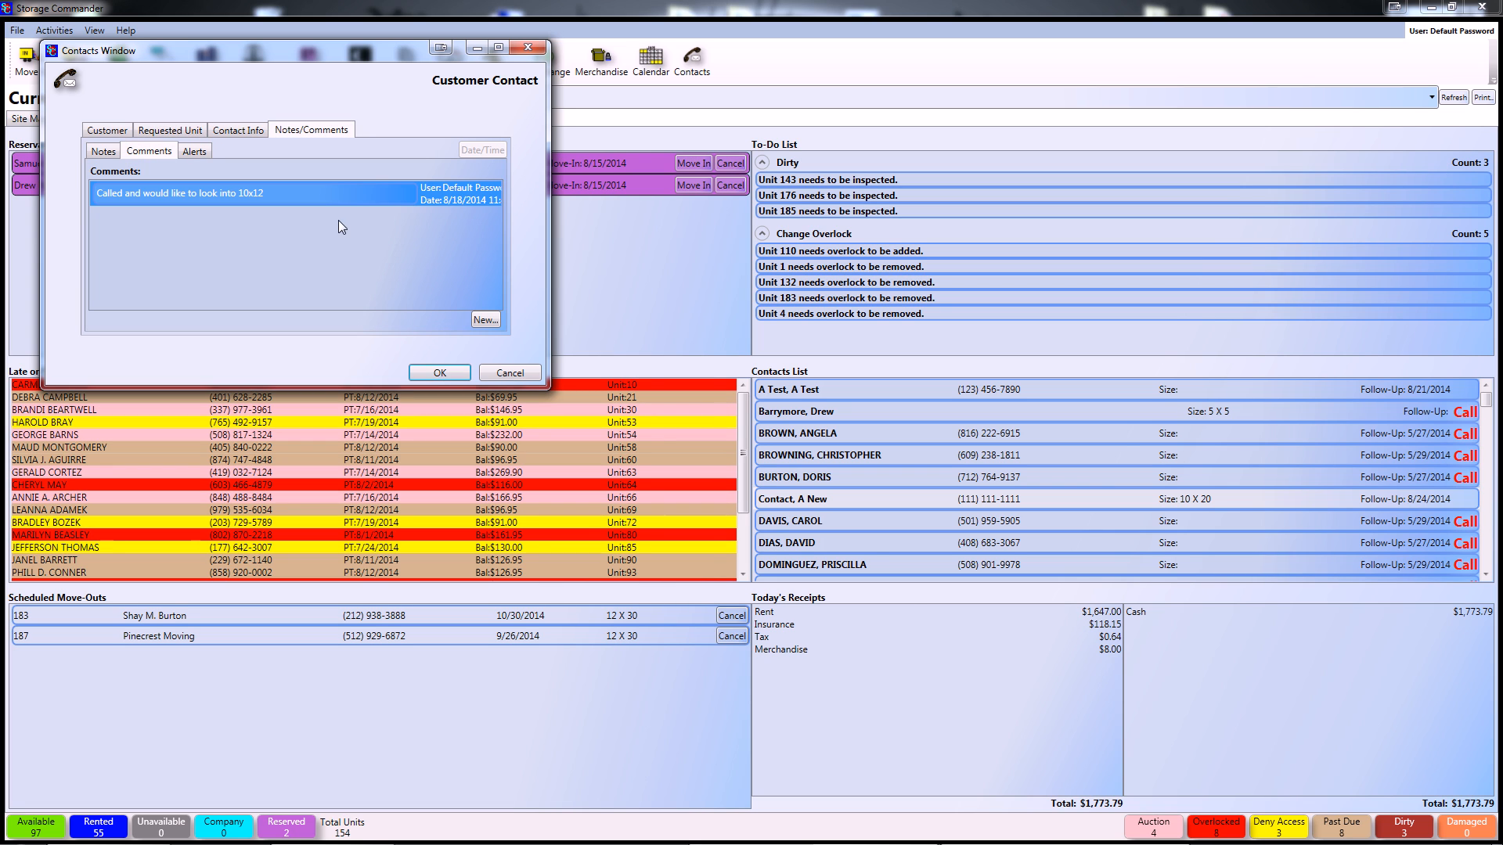
left_click(490, 323)
type("Cu")
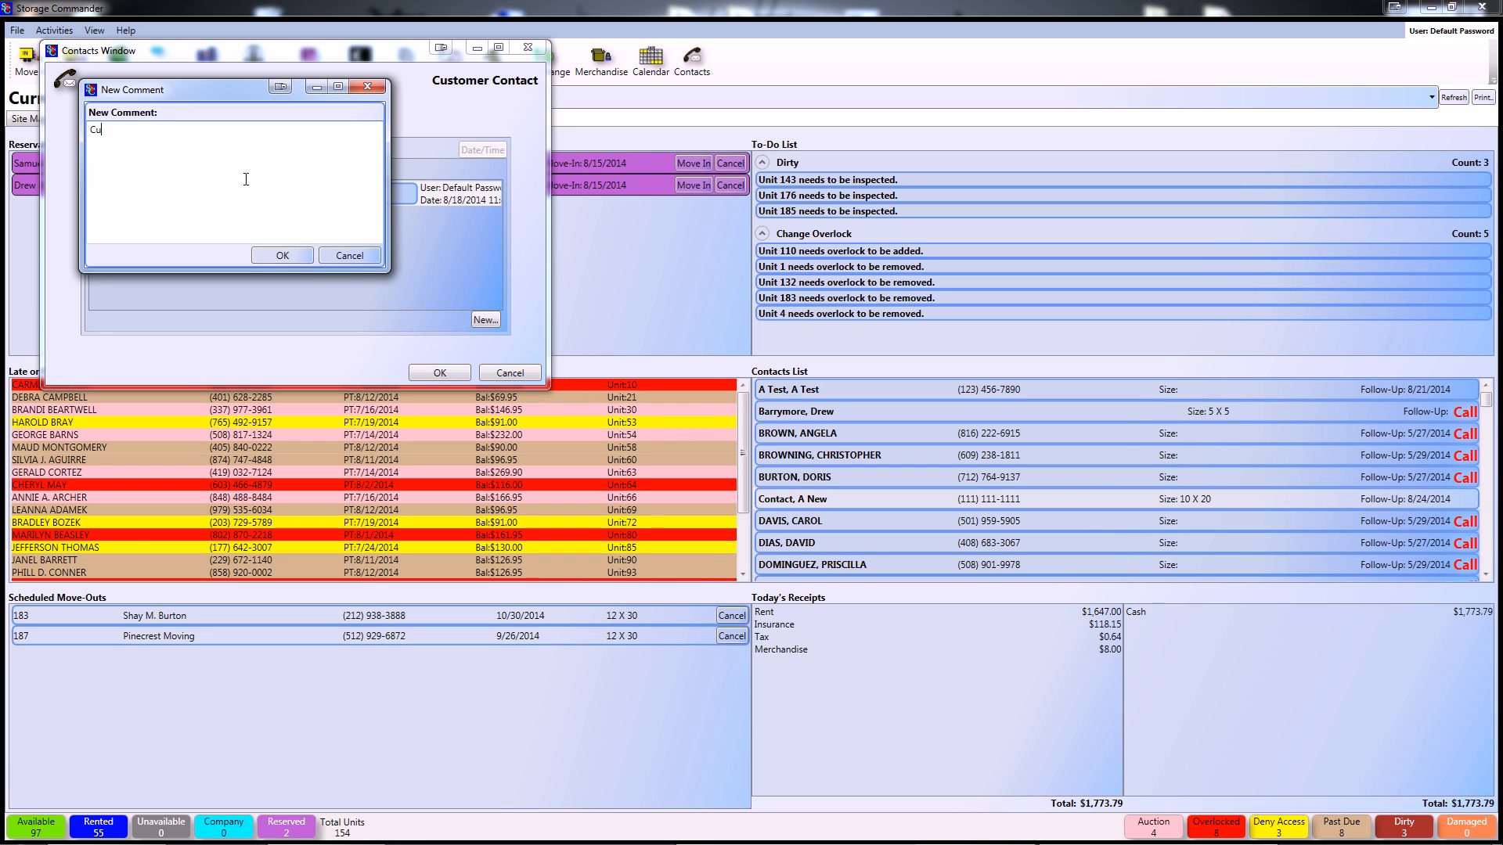
type("stomer would")
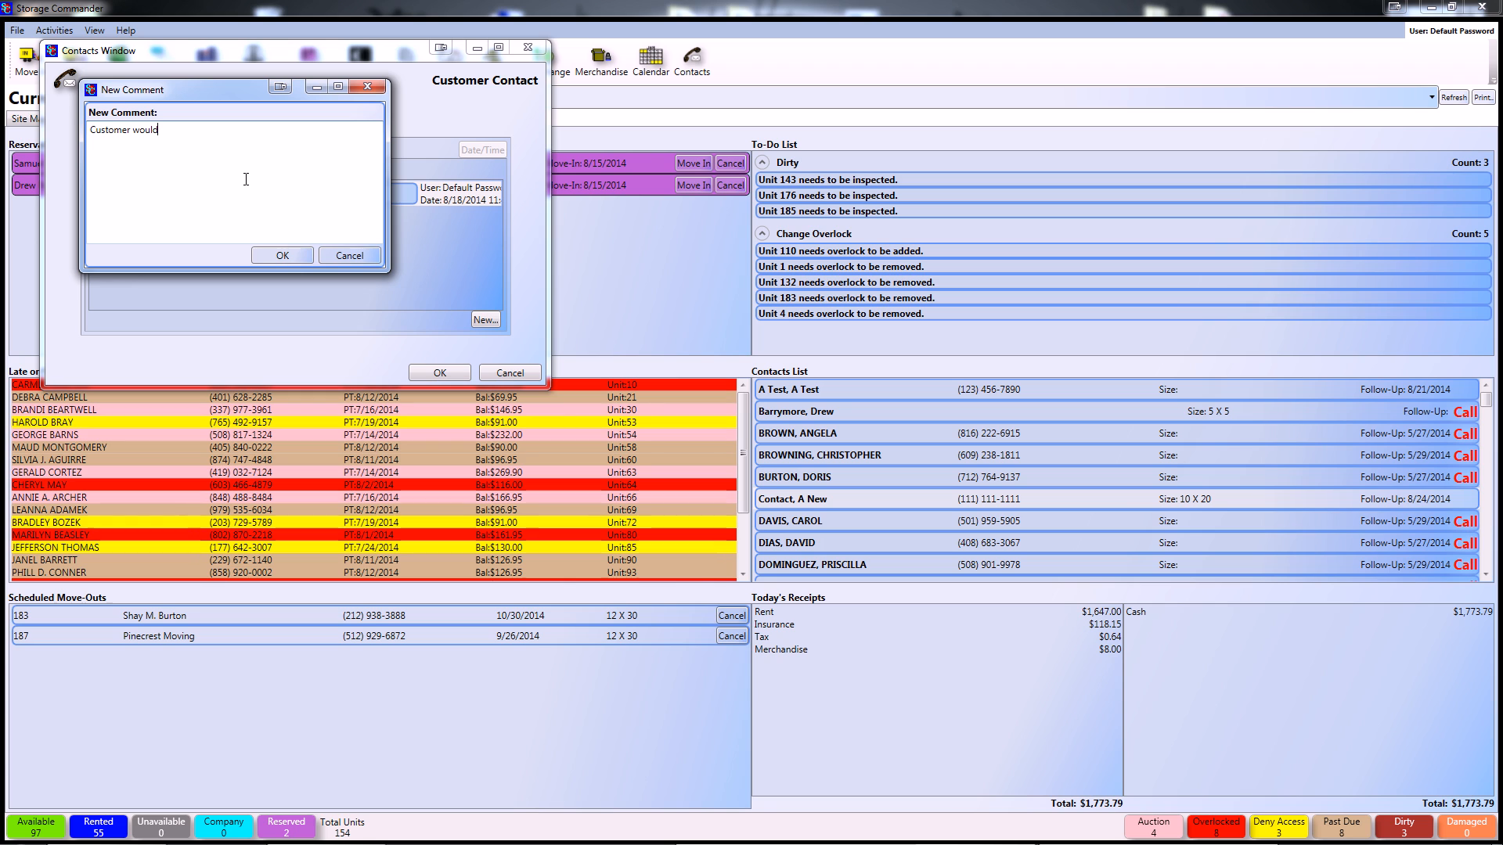
type(" like 10x20 new piano")
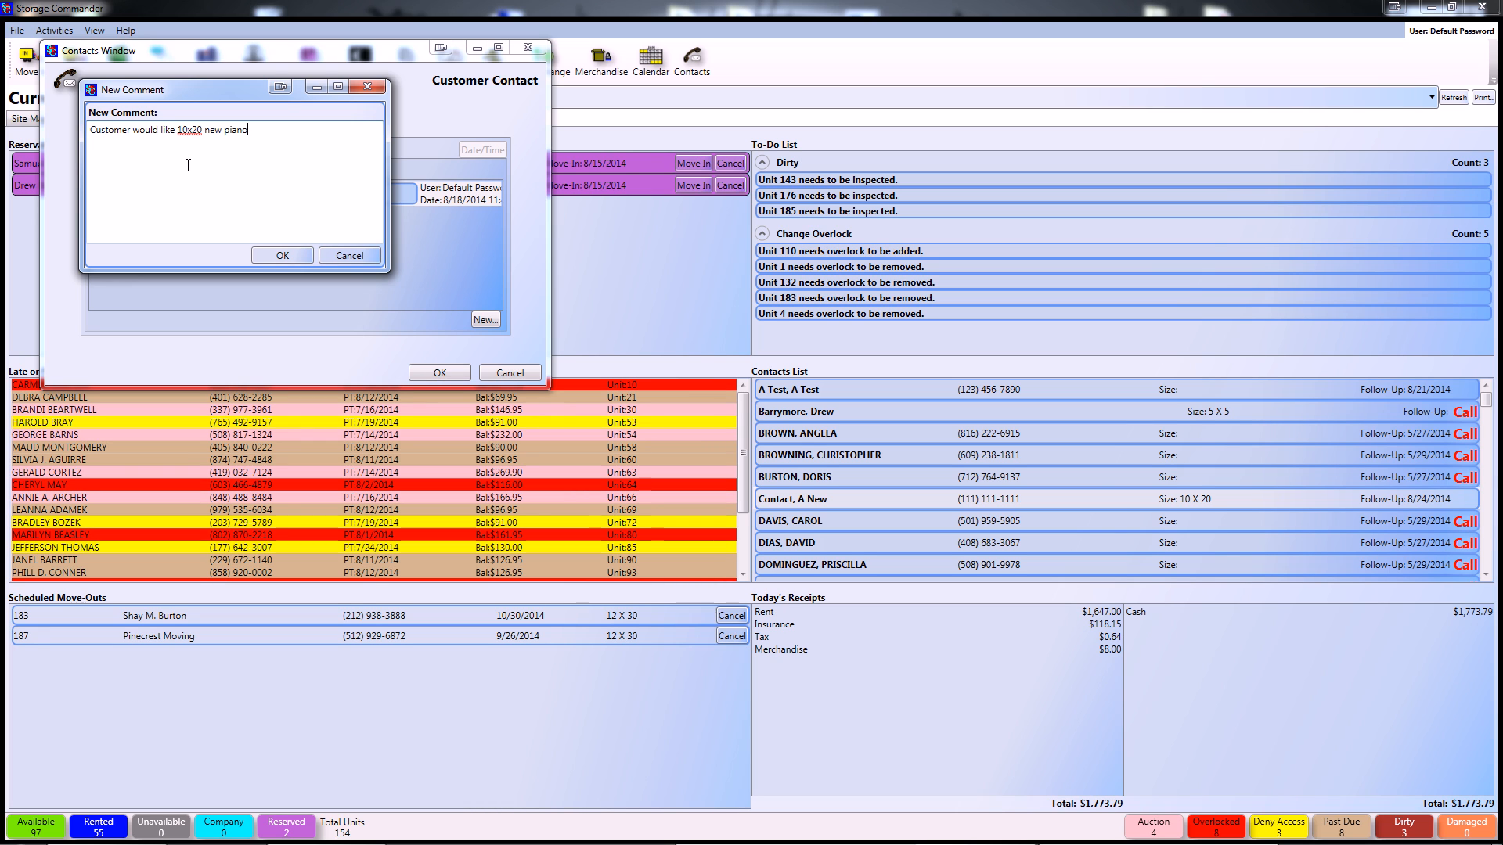
left_click(274, 257)
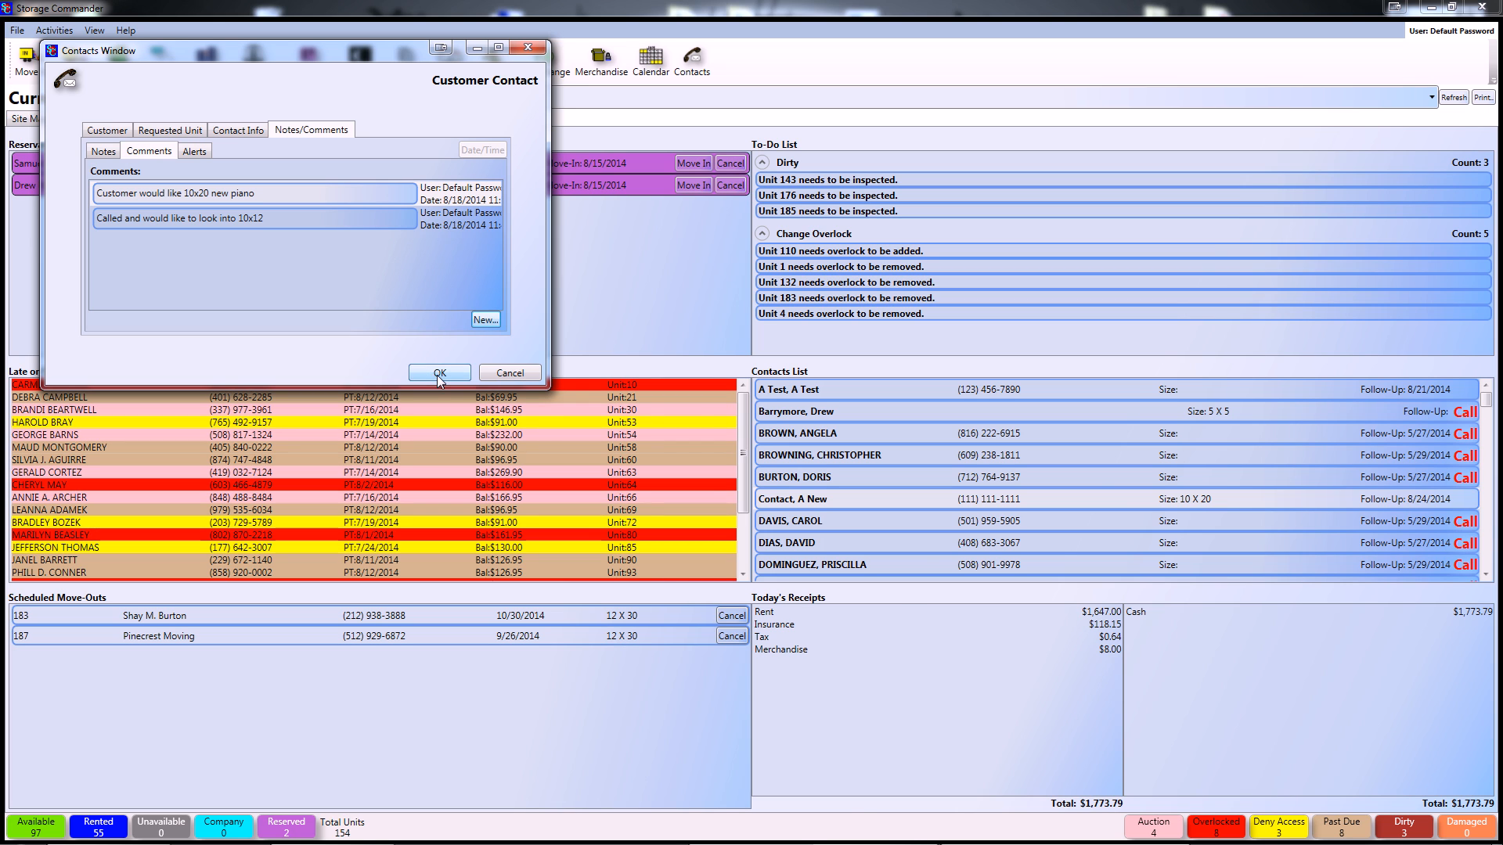
left_click(439, 374)
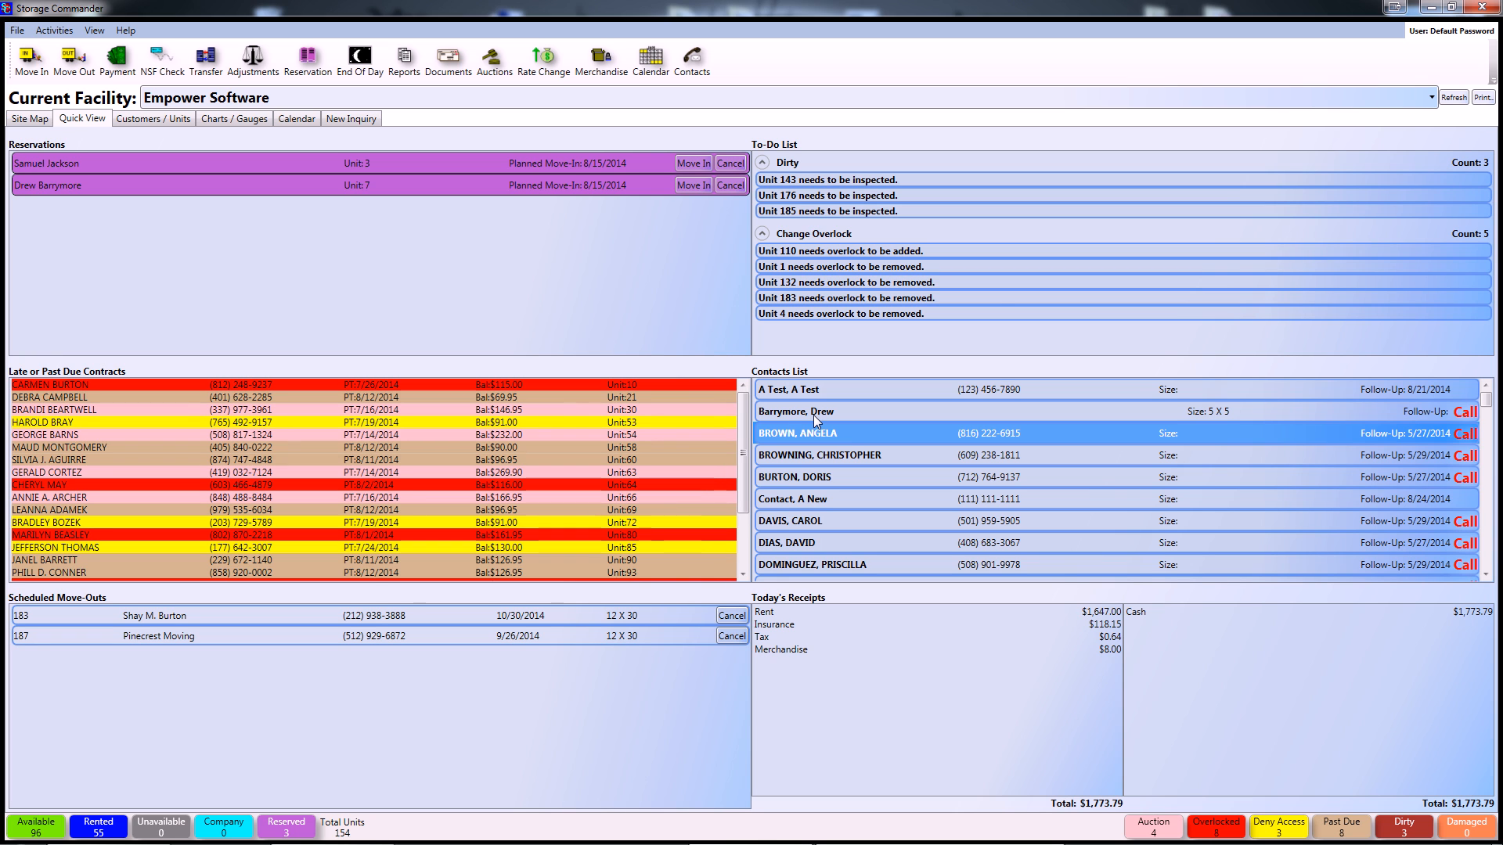
- Start a reservation for the third contact, choosing 10 X 20 unit 82, and show the customer details
left_click(693, 63)
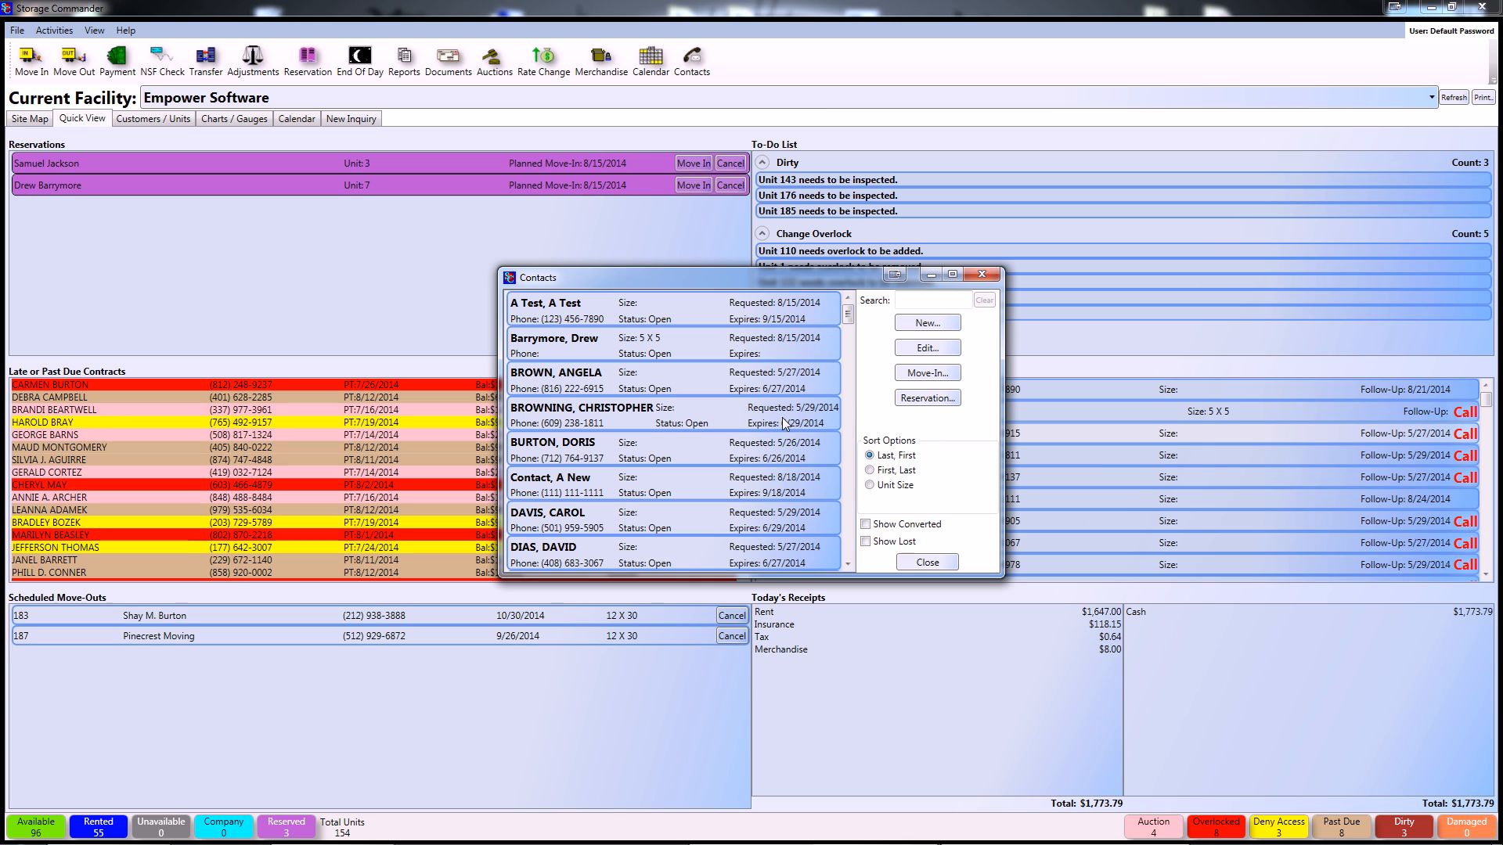
left_click(632, 392)
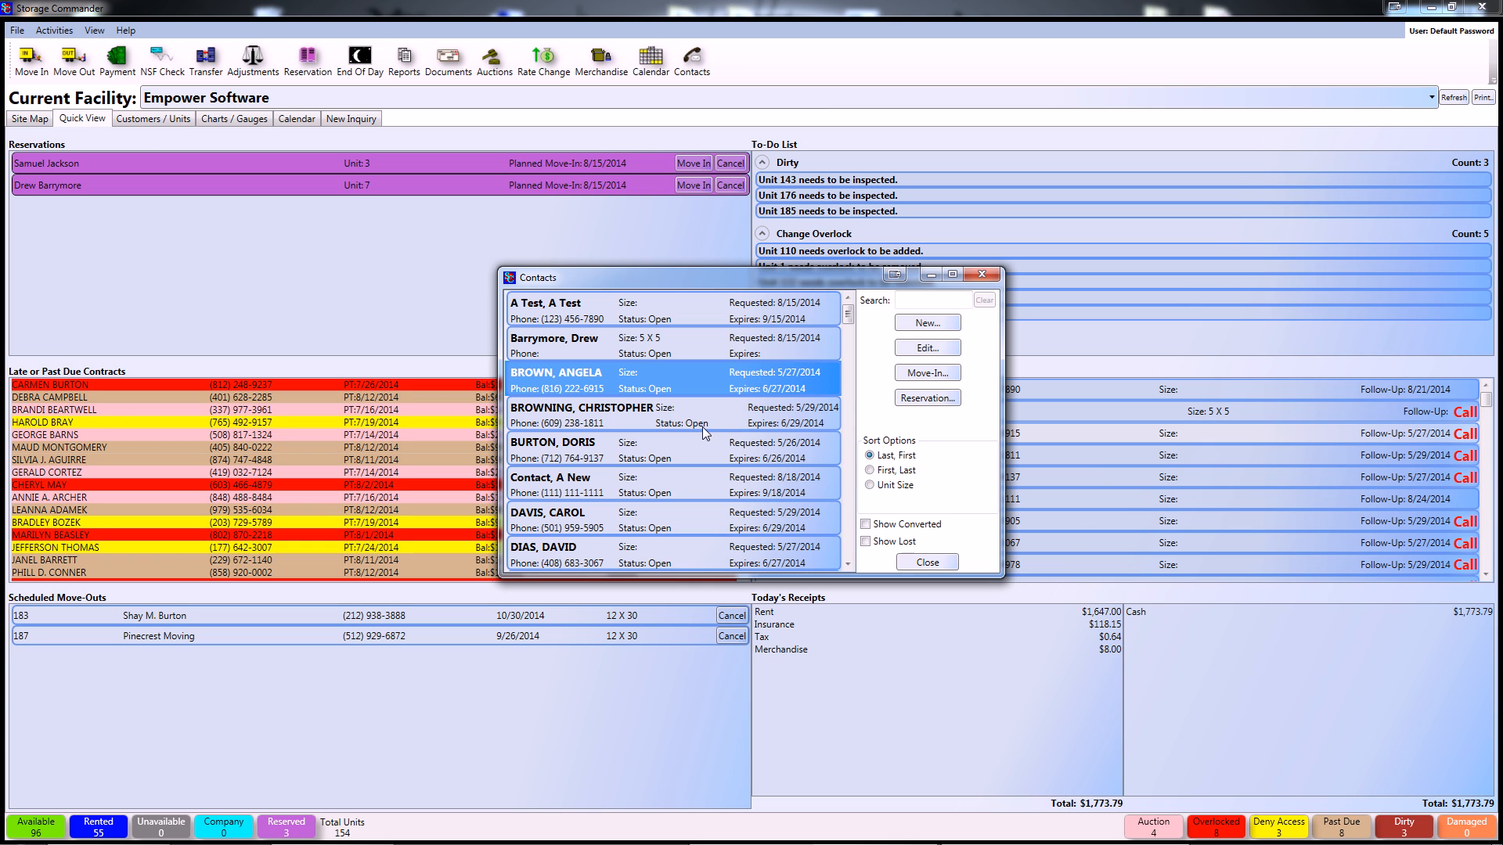
left_click(936, 400)
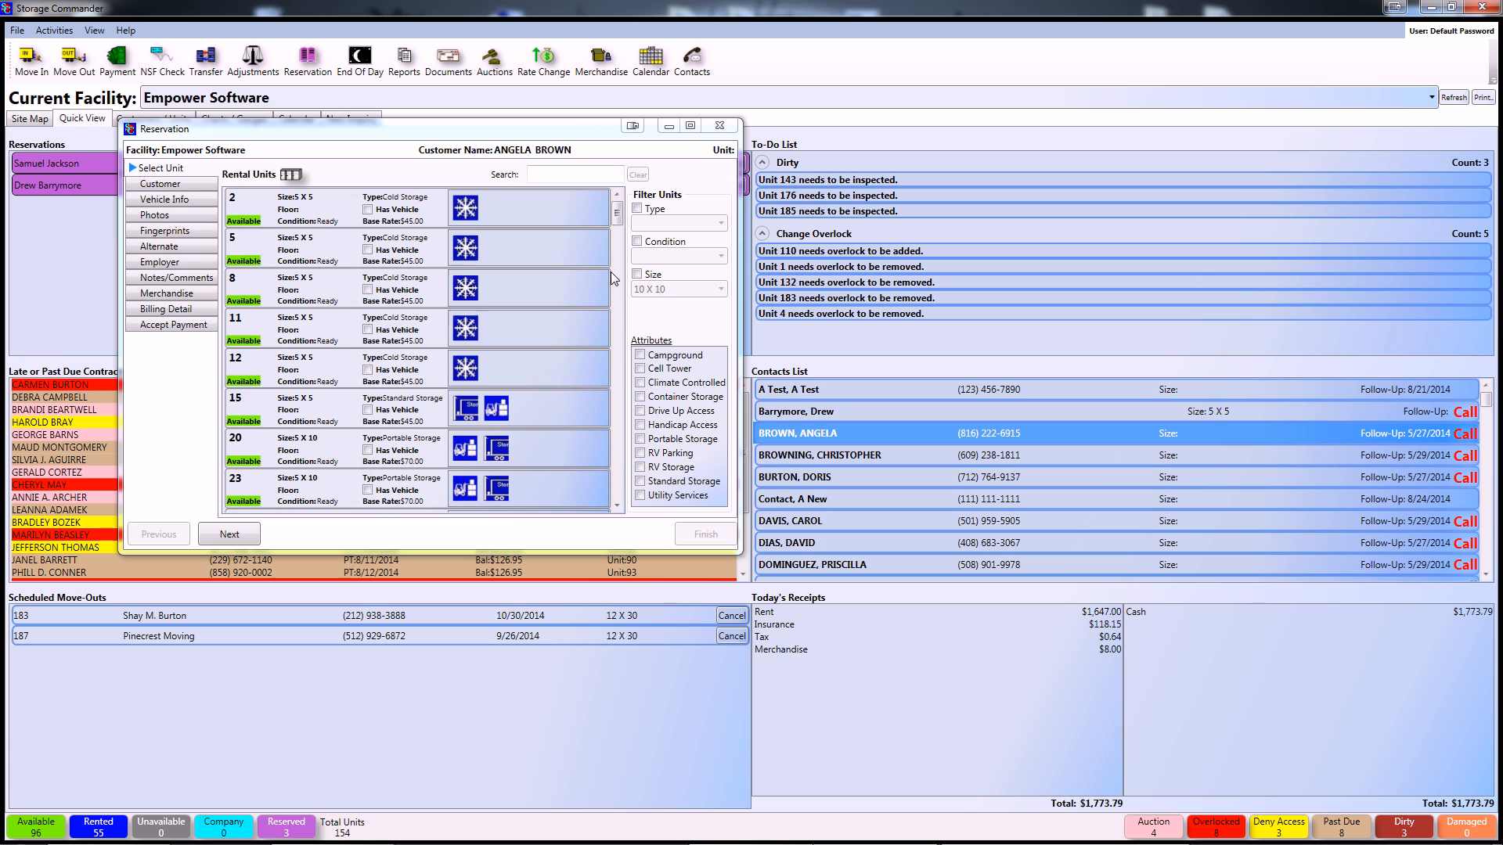
left_click(637, 274)
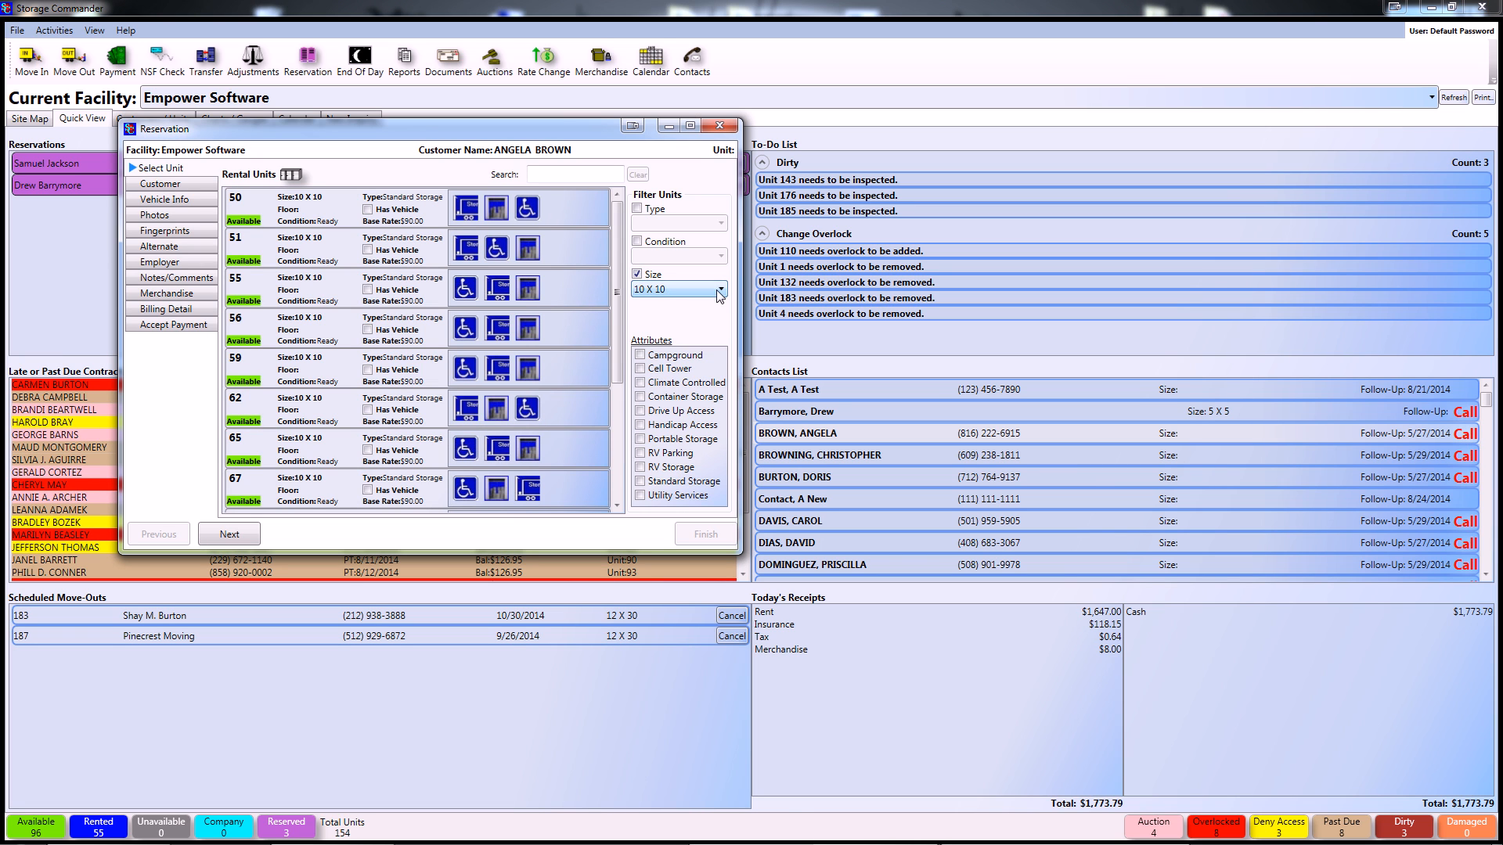
left_click(719, 289)
left_click(709, 313)
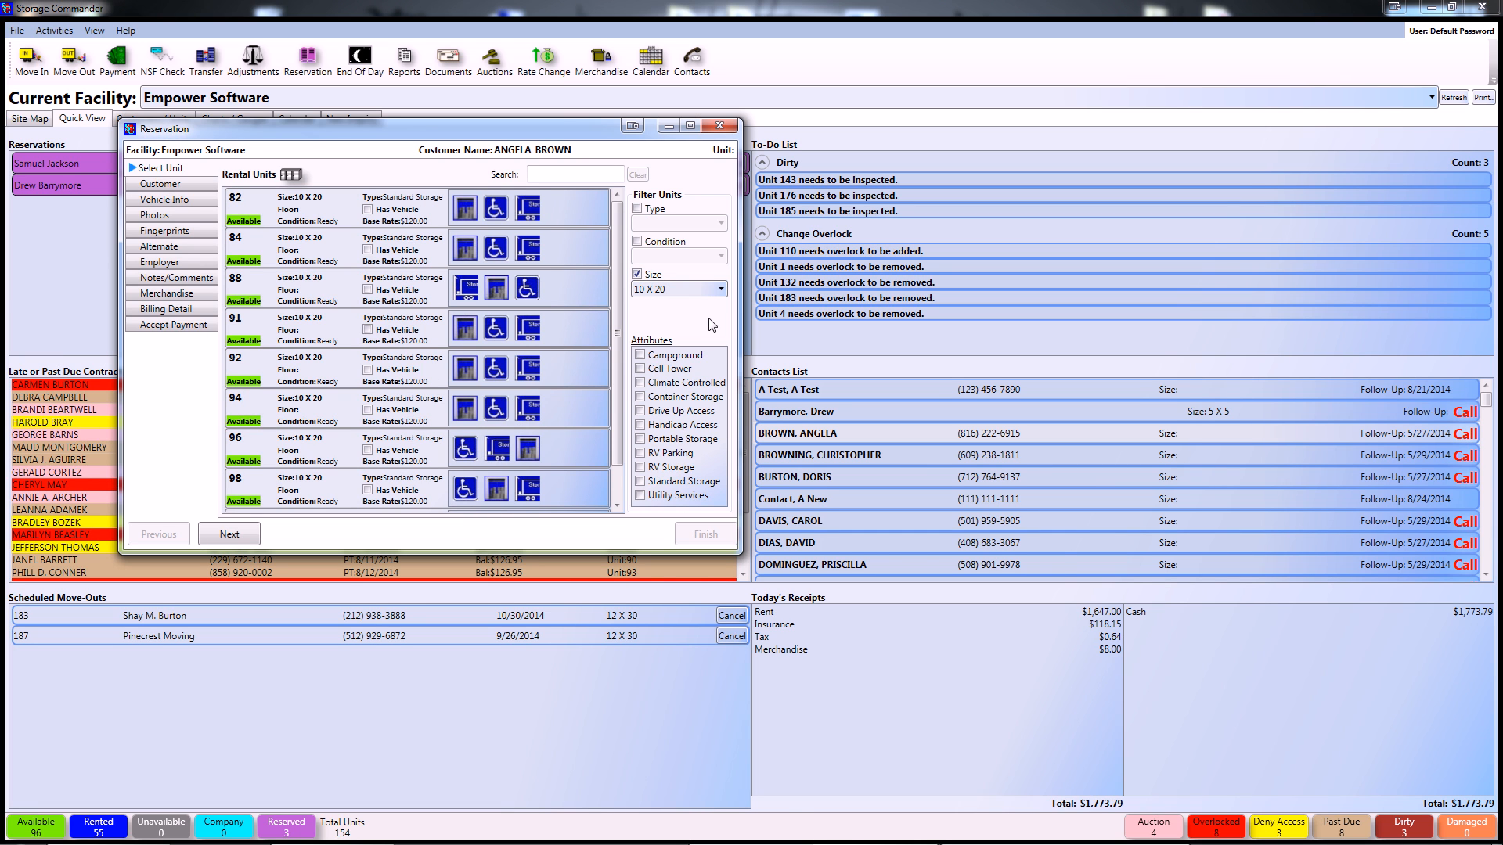
left_click(285, 207)
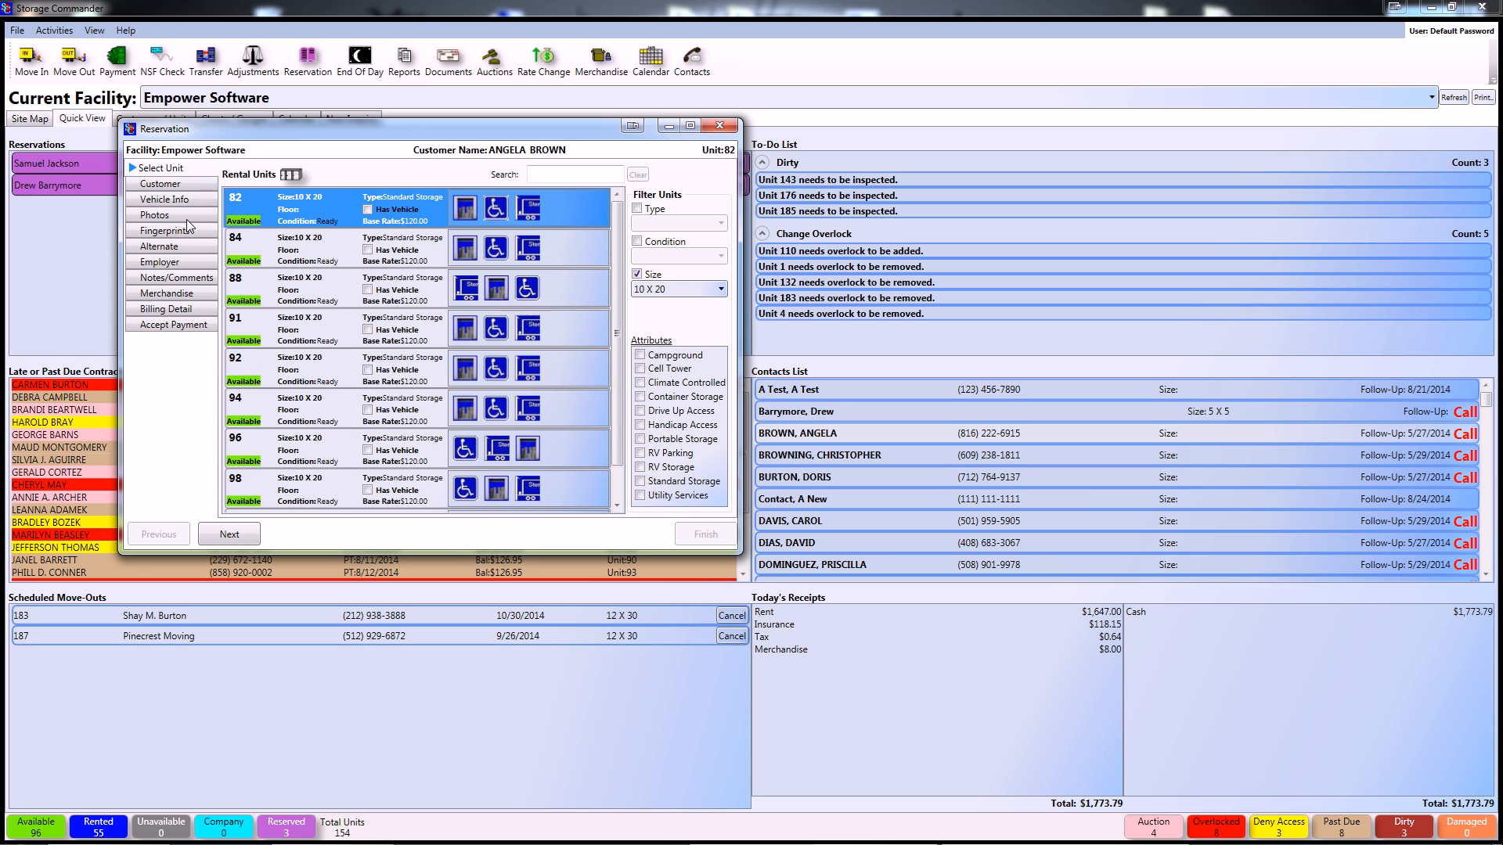
left_click(161, 185)
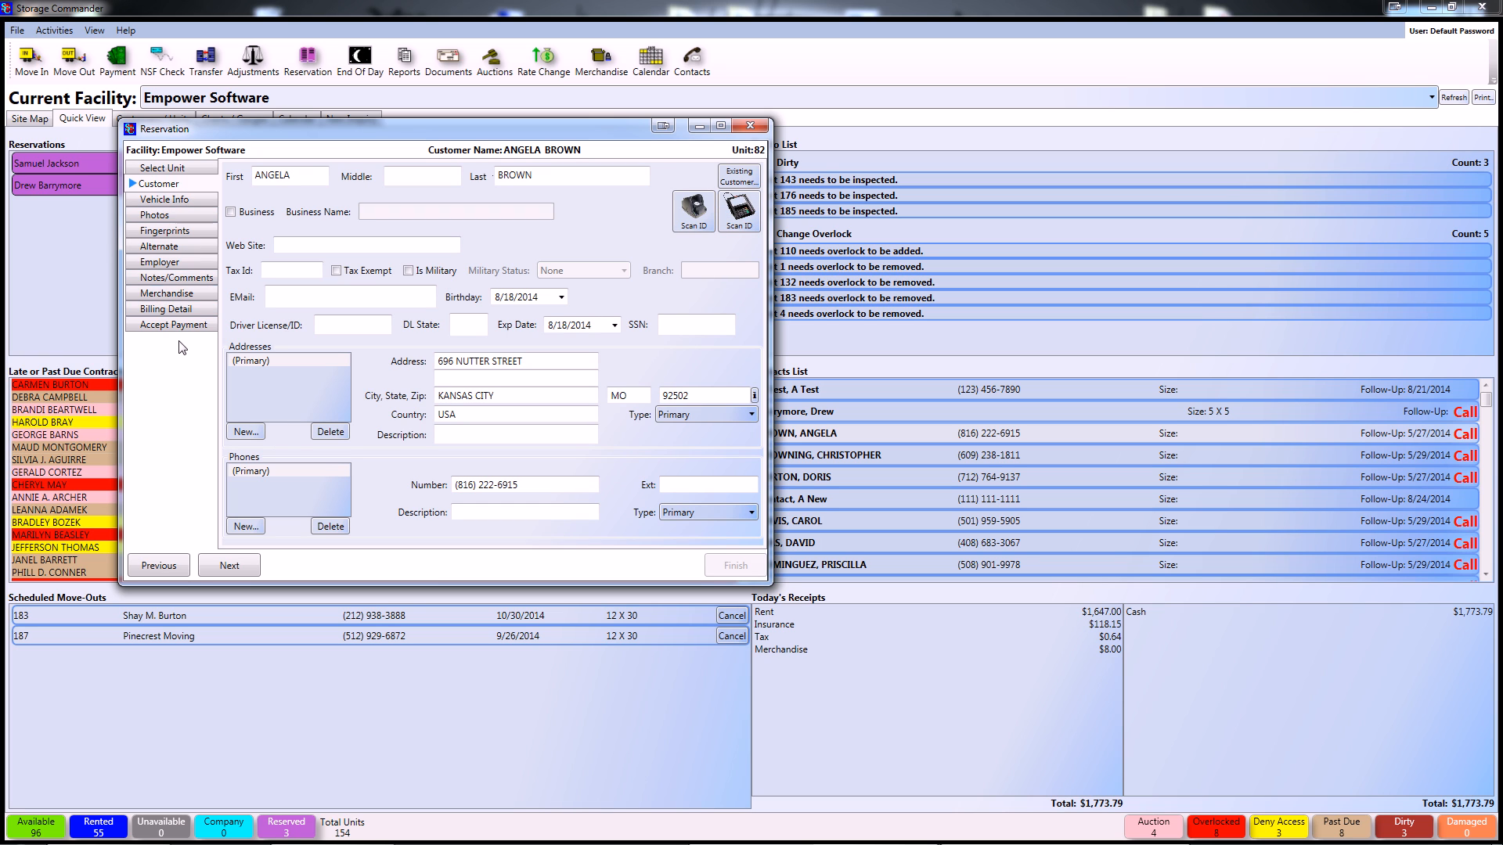
- Set billing category Local Resident, source Referral, reason Clean Facility, then finish the reservation
left_click(178, 309)
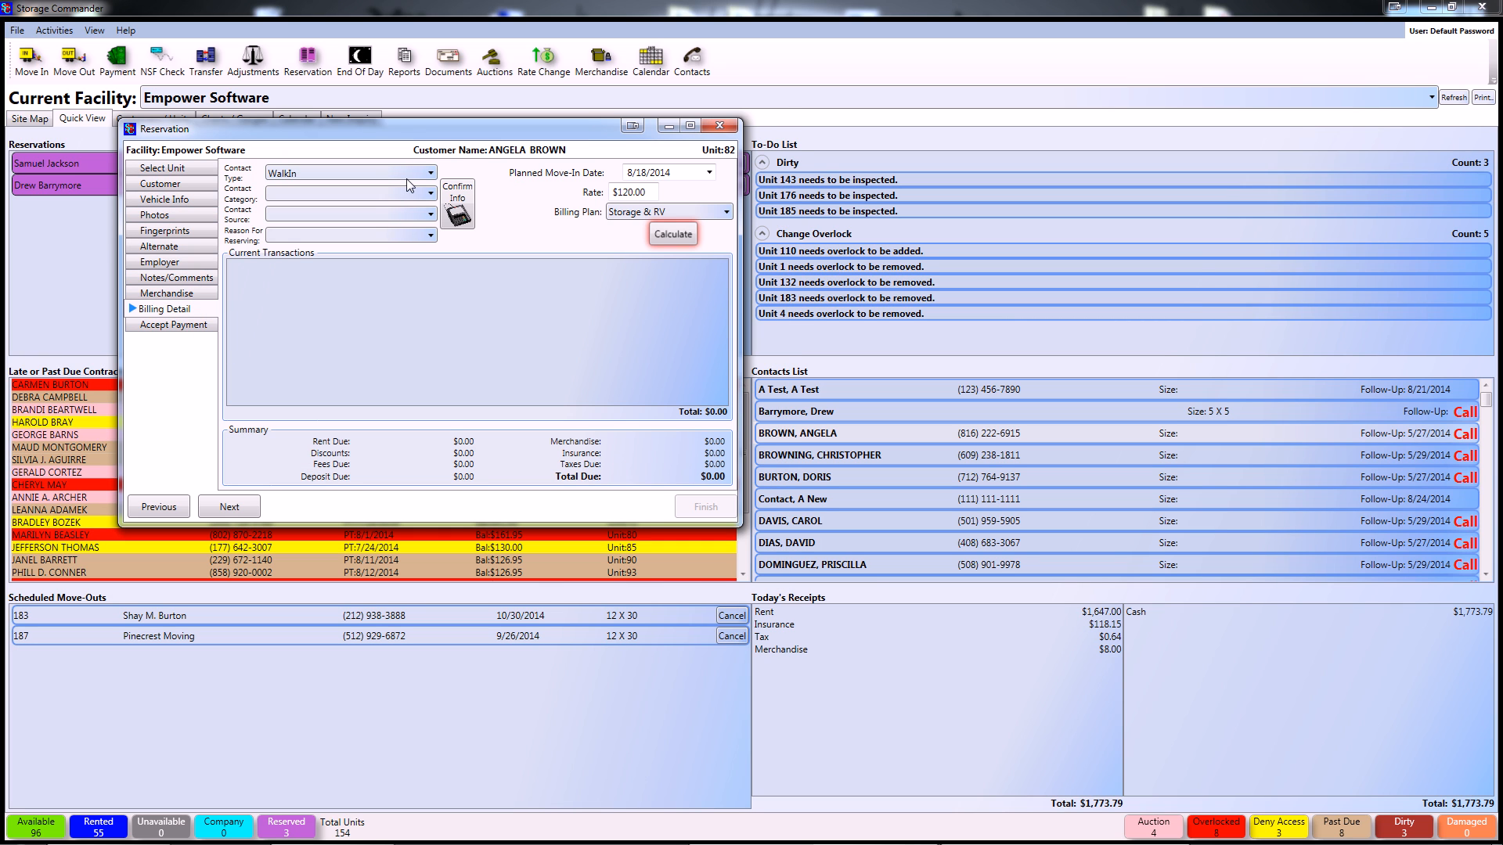
left_click(430, 194)
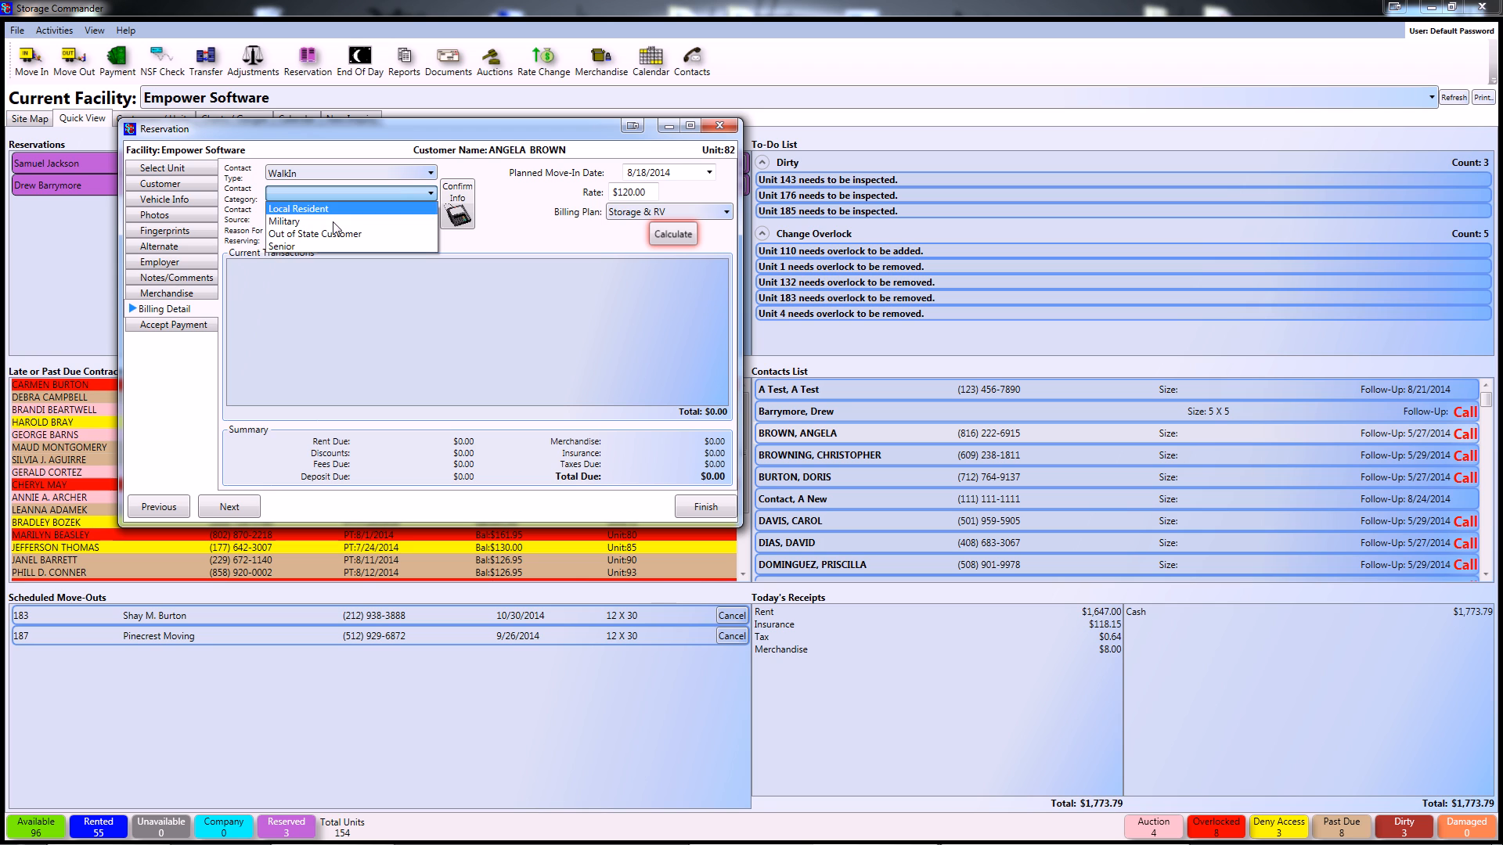
left_click(352, 208)
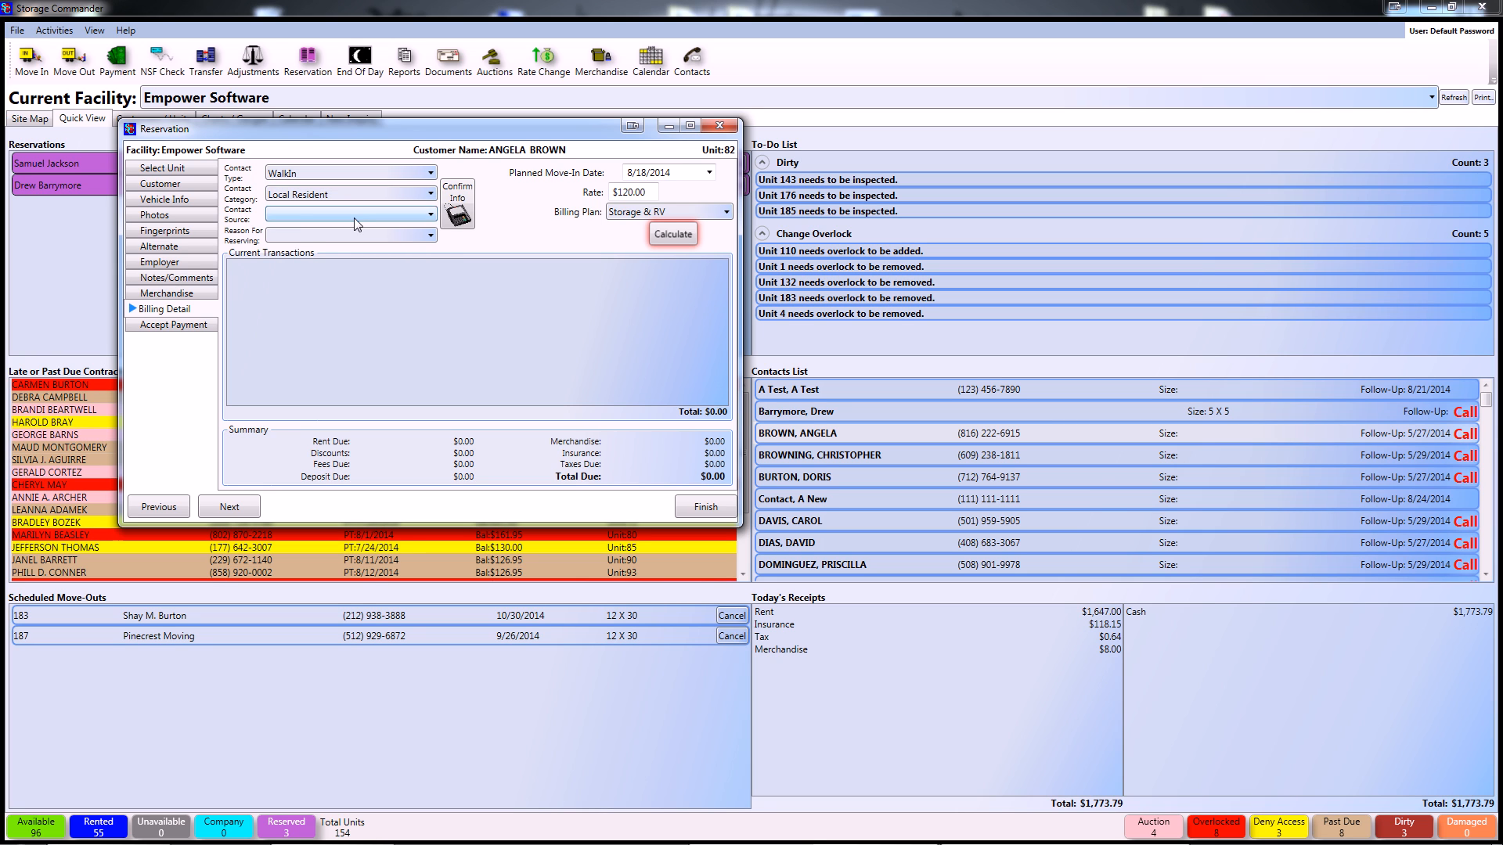
left_click(354, 218)
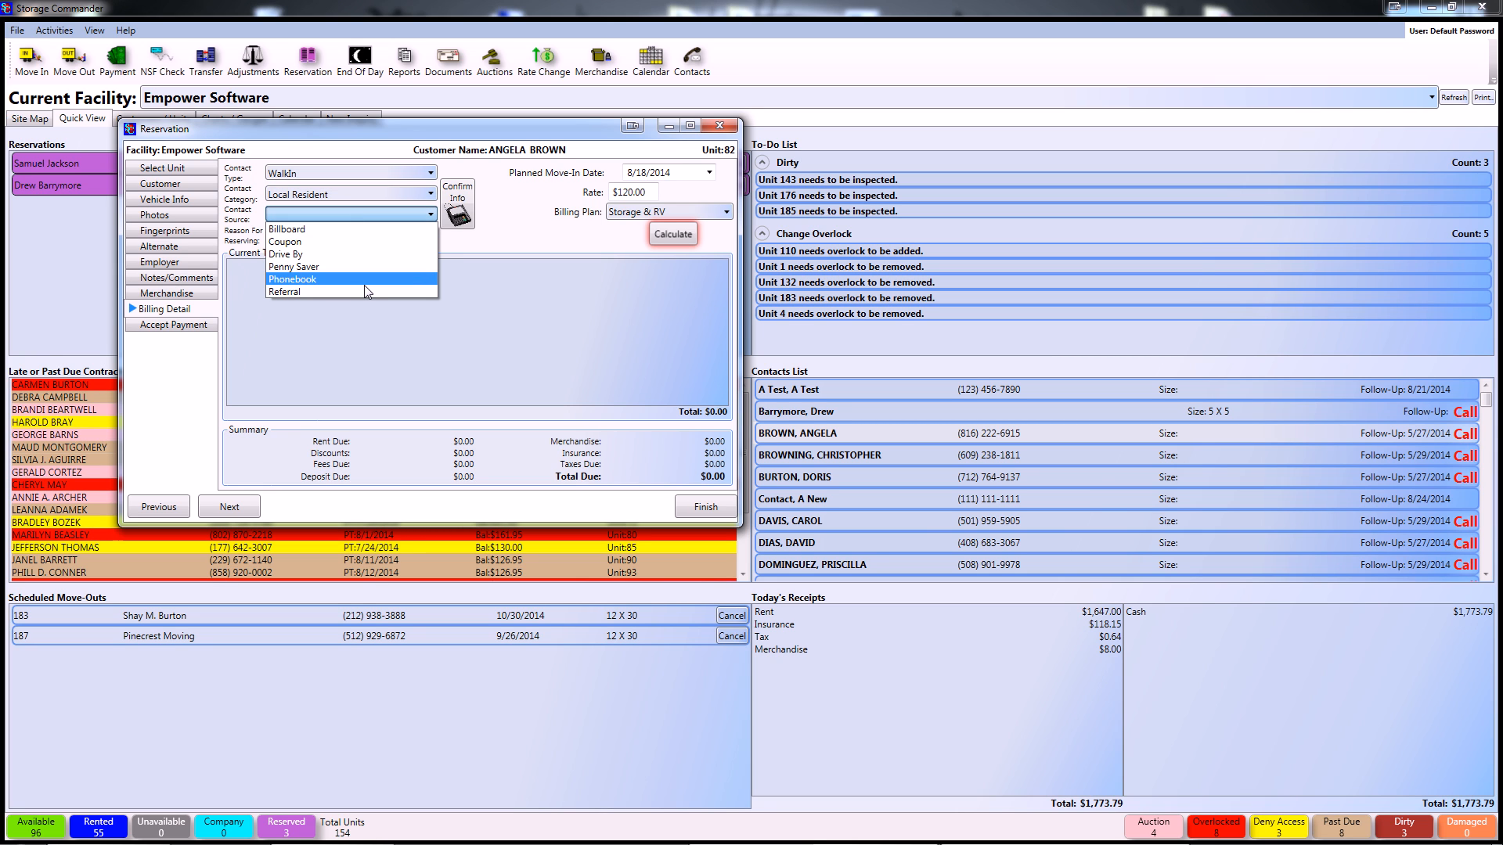
left_click(359, 291)
left_click(375, 236)
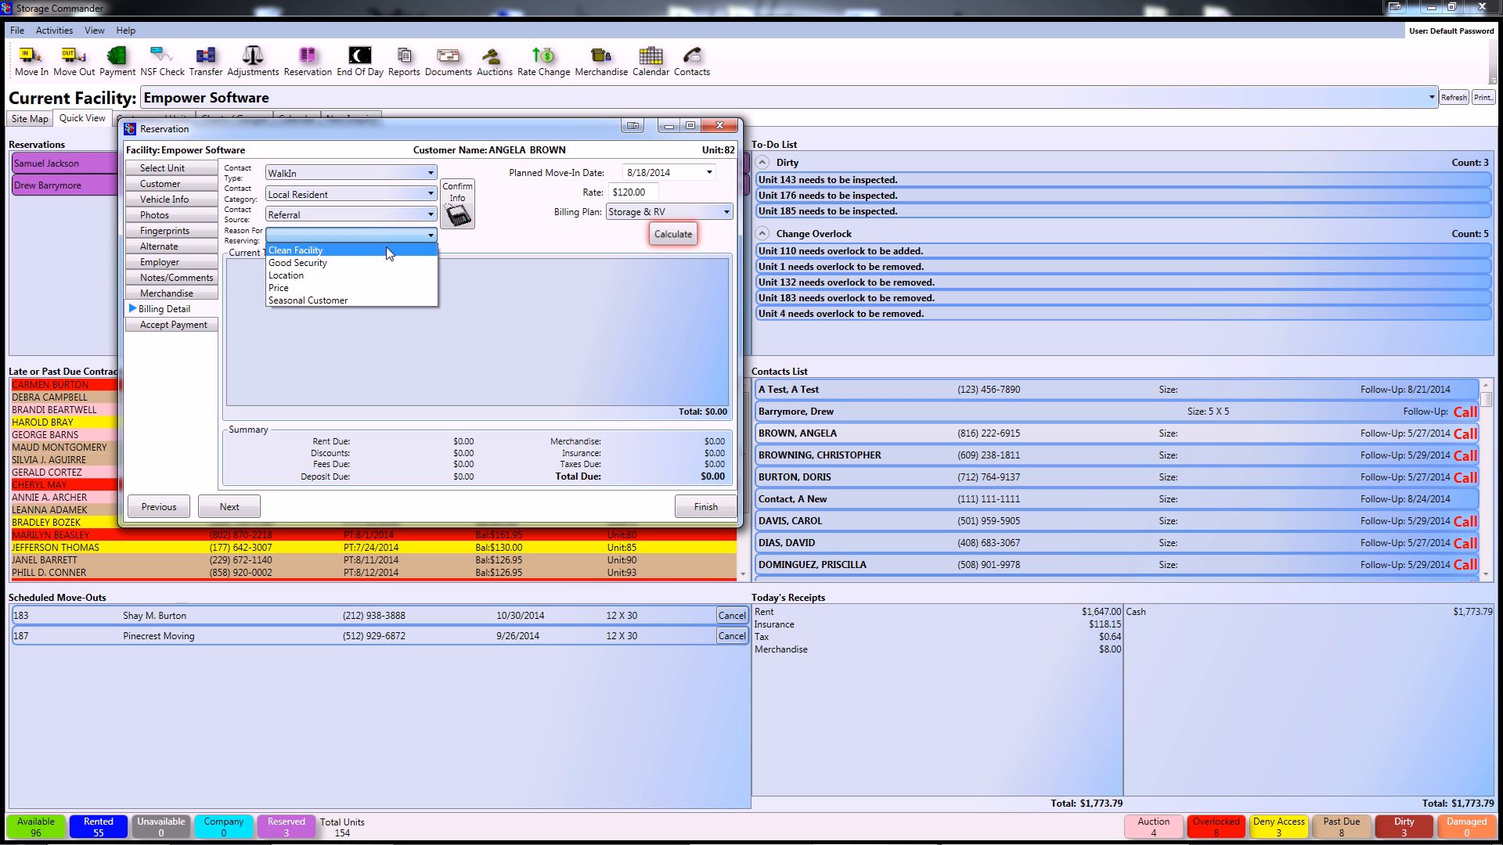
left_click(387, 251)
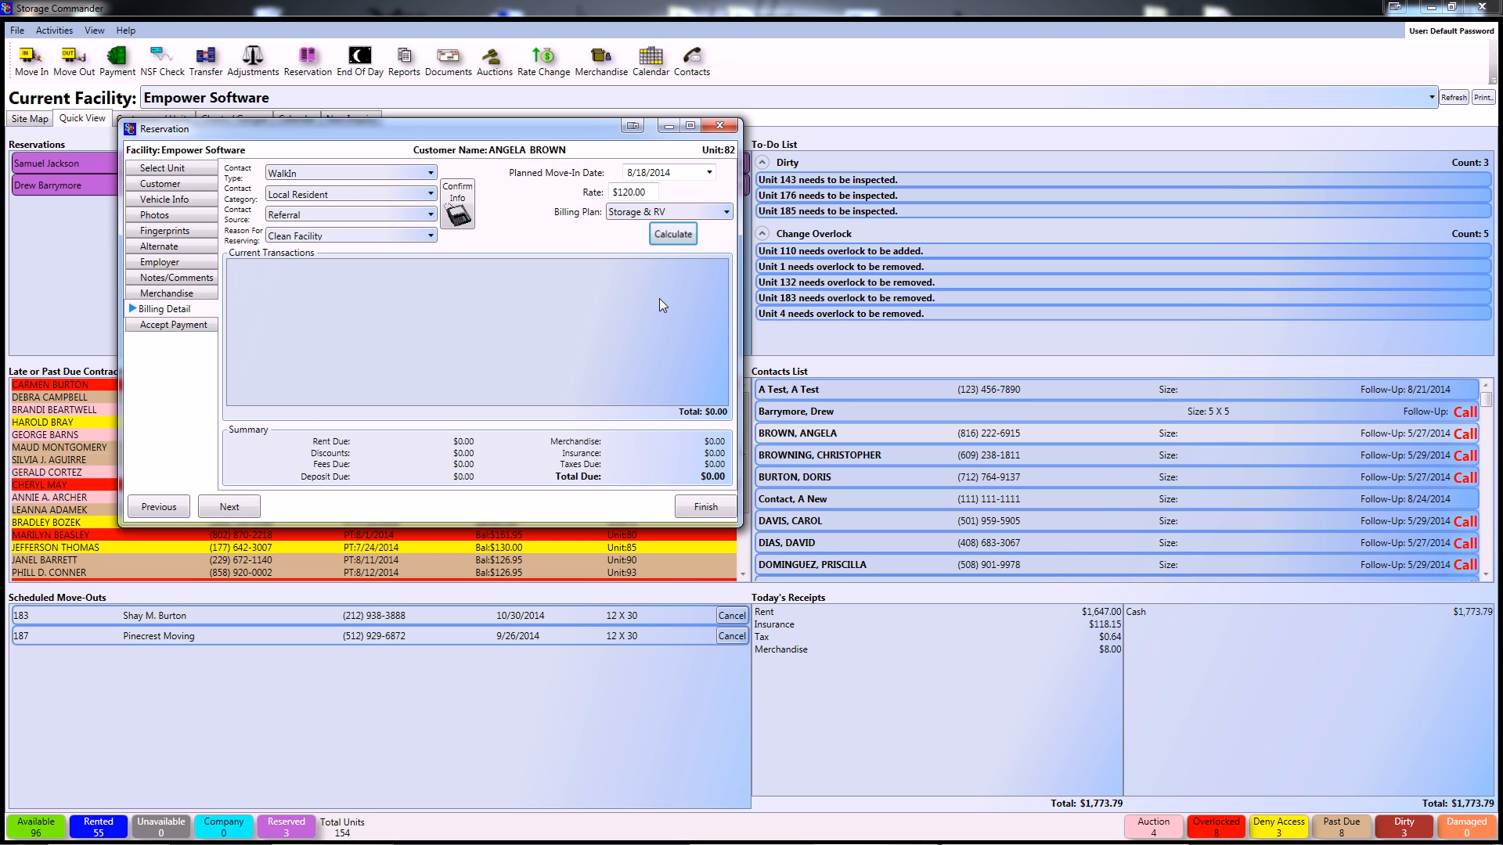
left_click(204, 325)
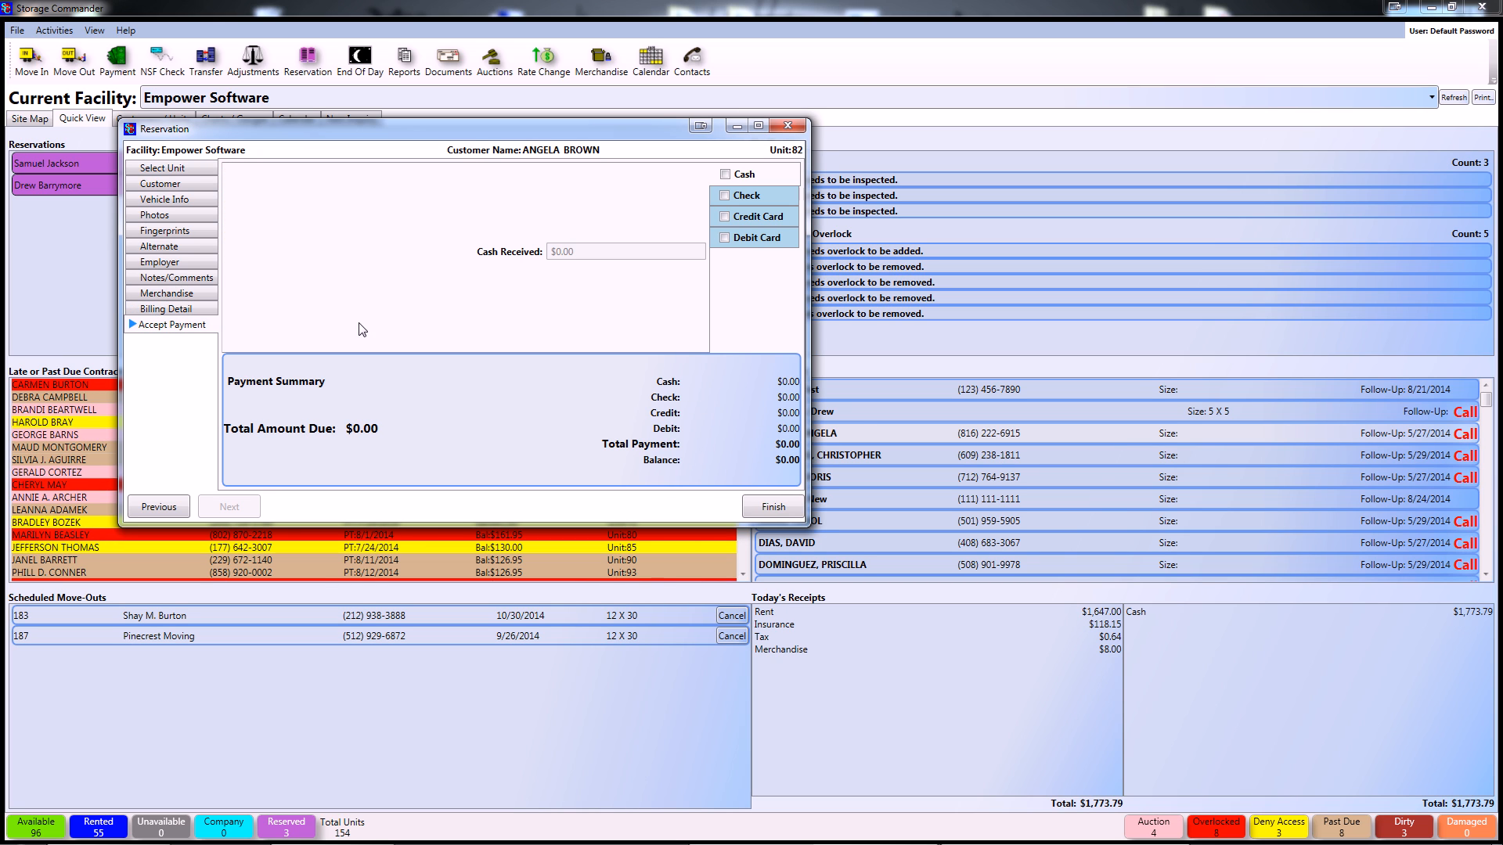
left_click(775, 508)
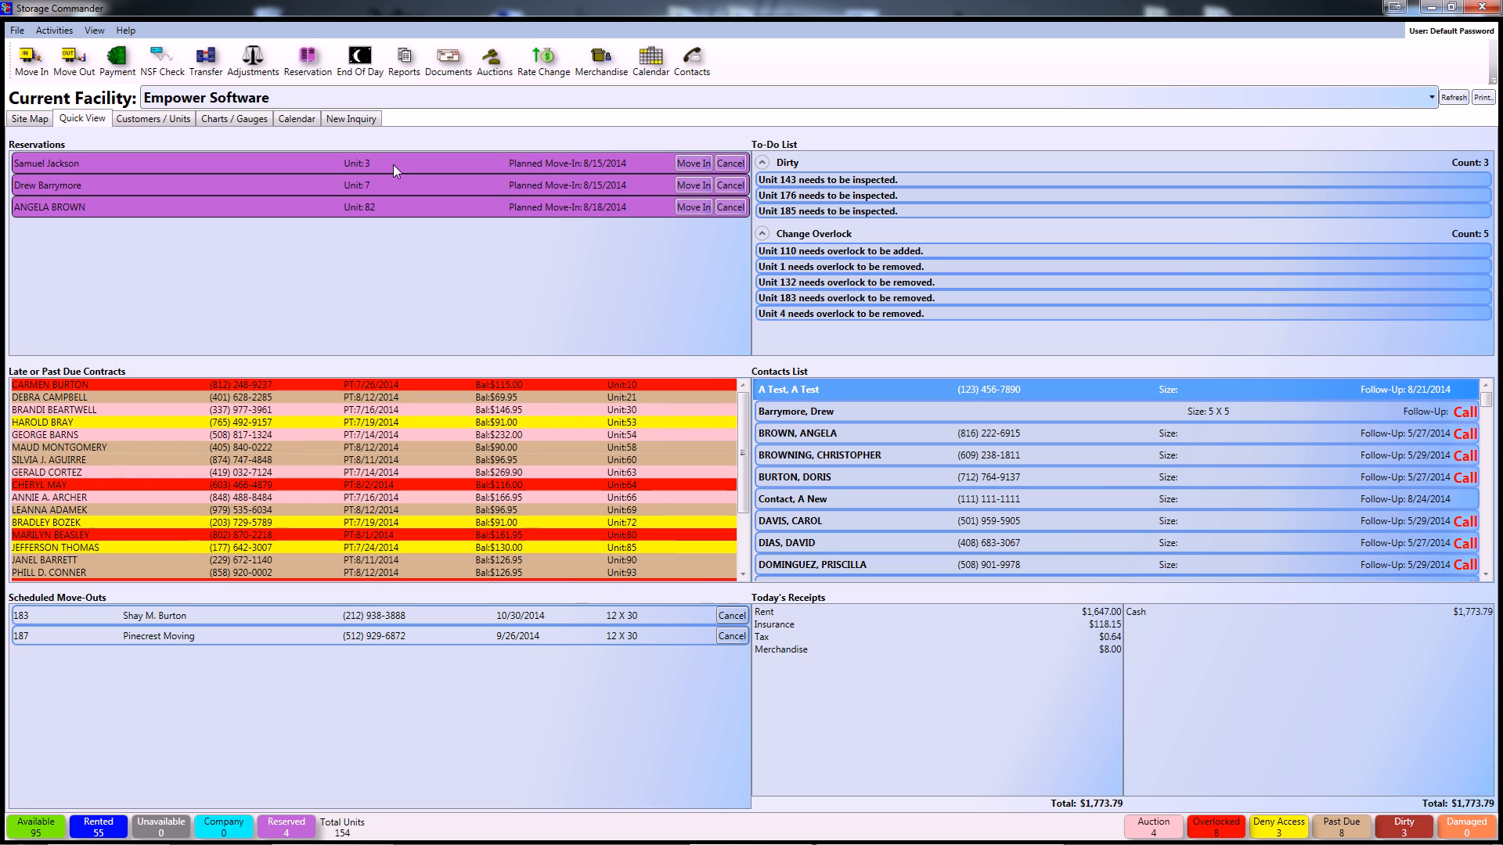
- Search a new inquiry for zip code 92562 and select the Empower Software facility
left_click(354, 119)
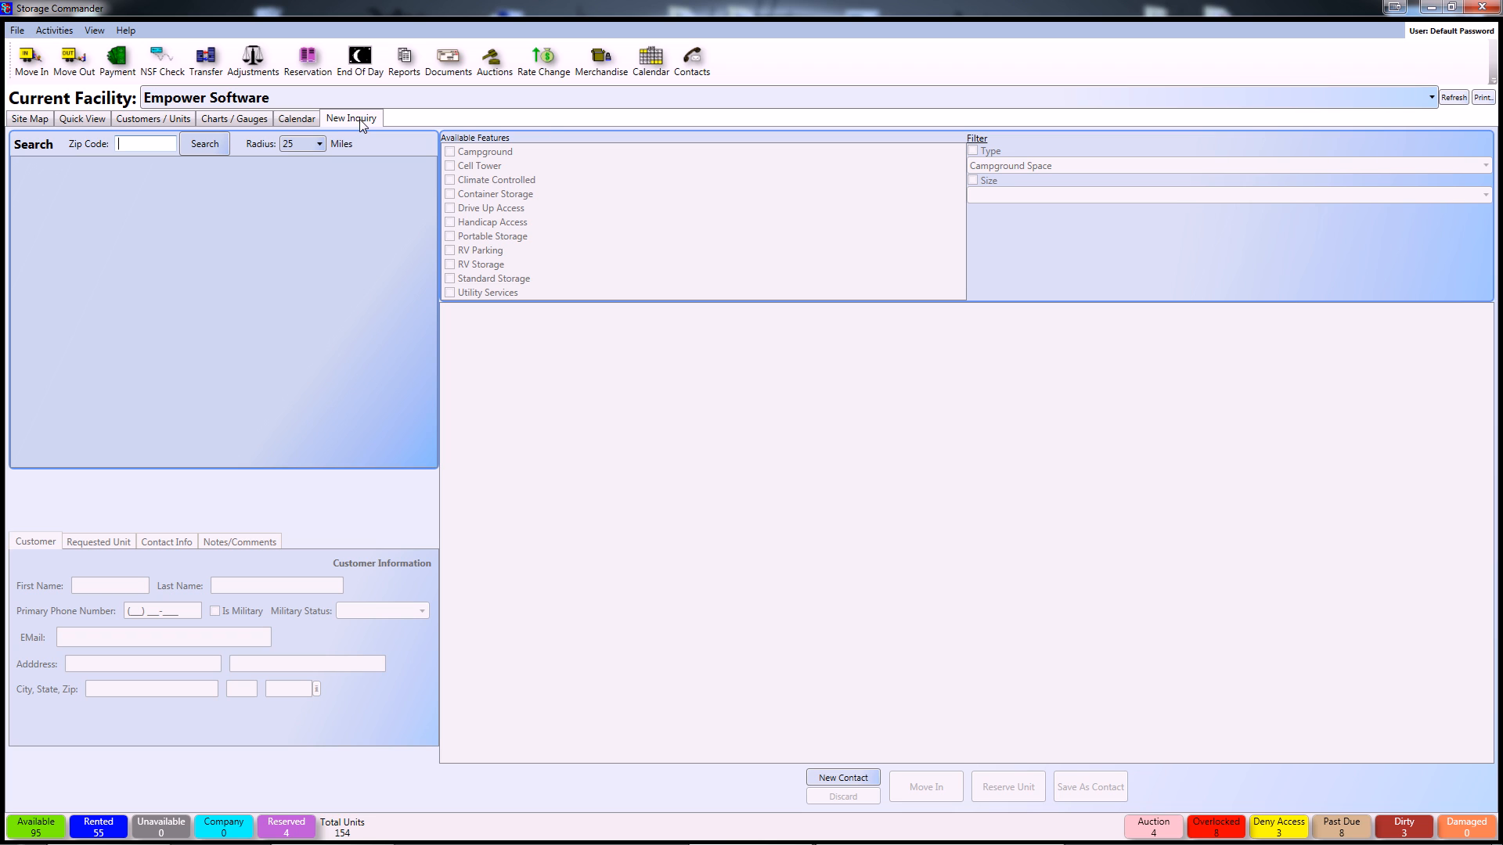
key("Tab")
left_click(137, 142)
type("92562")
key("Return")
left_click(92, 185)
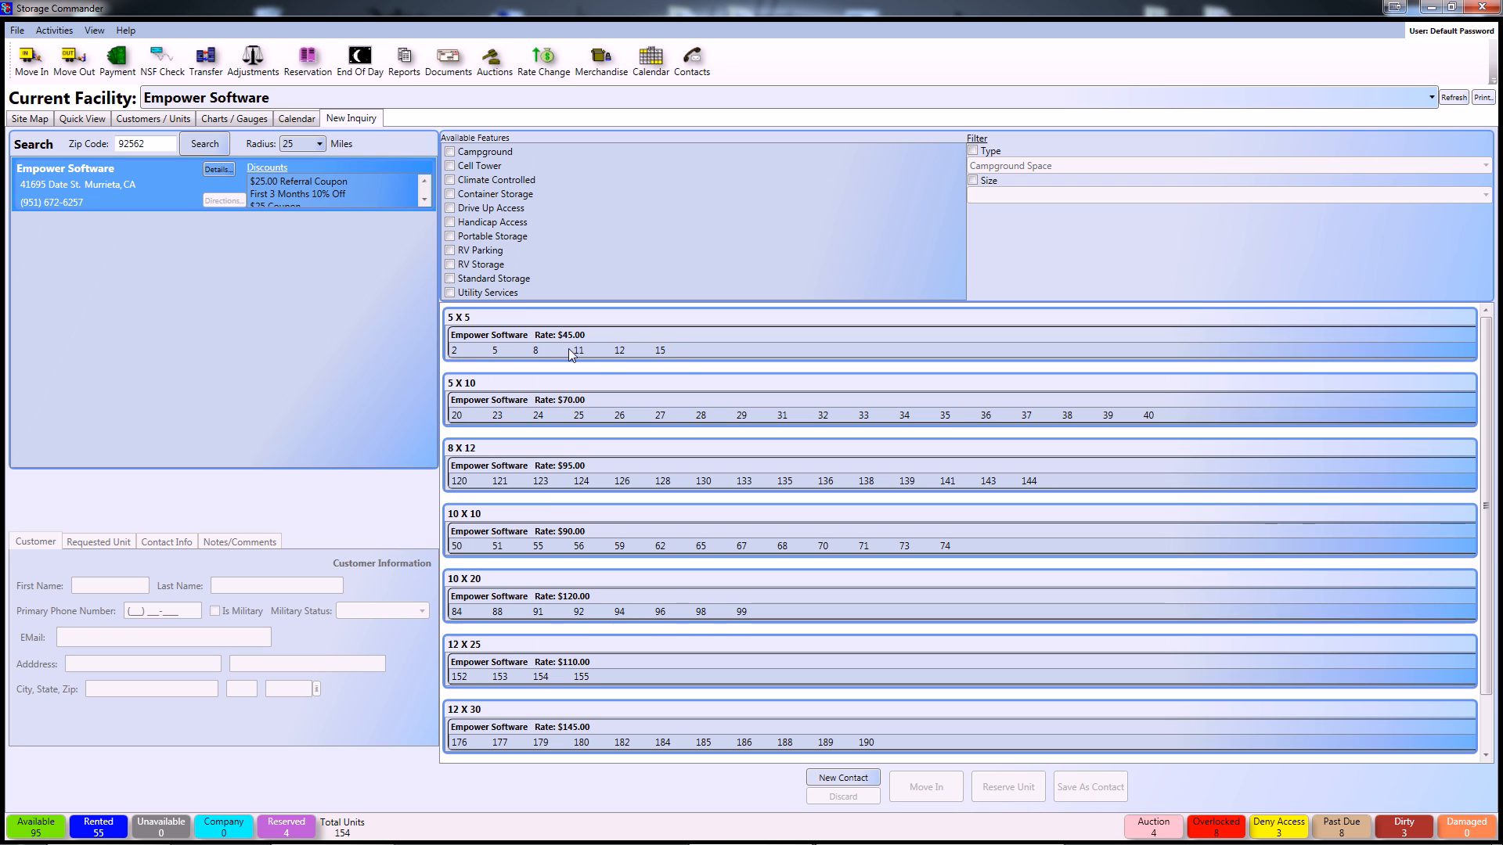
- Pick unit 2 from the facility's 5 X 5 units at $45.00
left_click(621, 351)
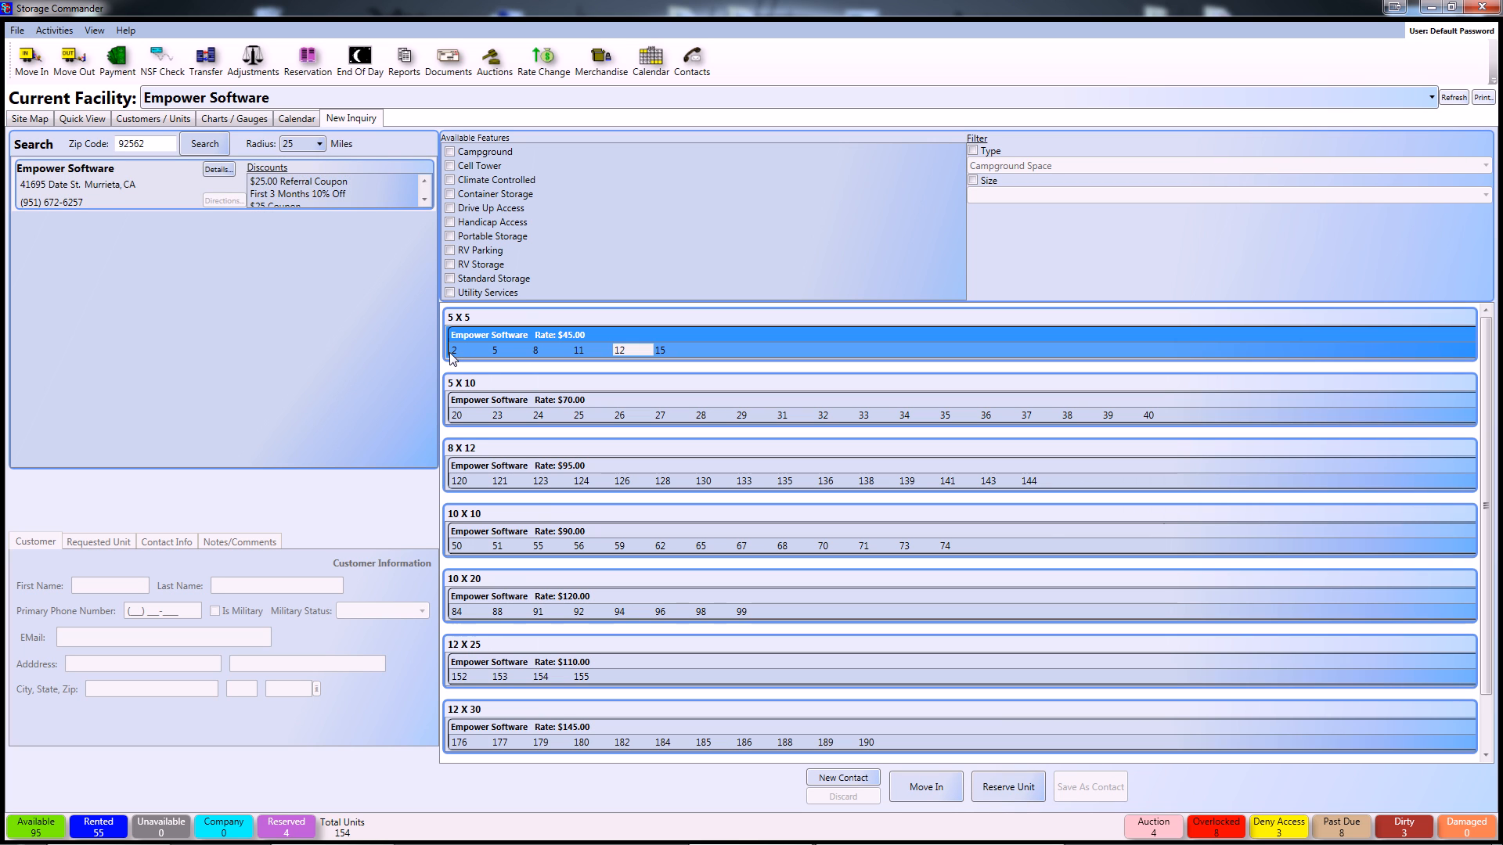
left_click(388, 355)
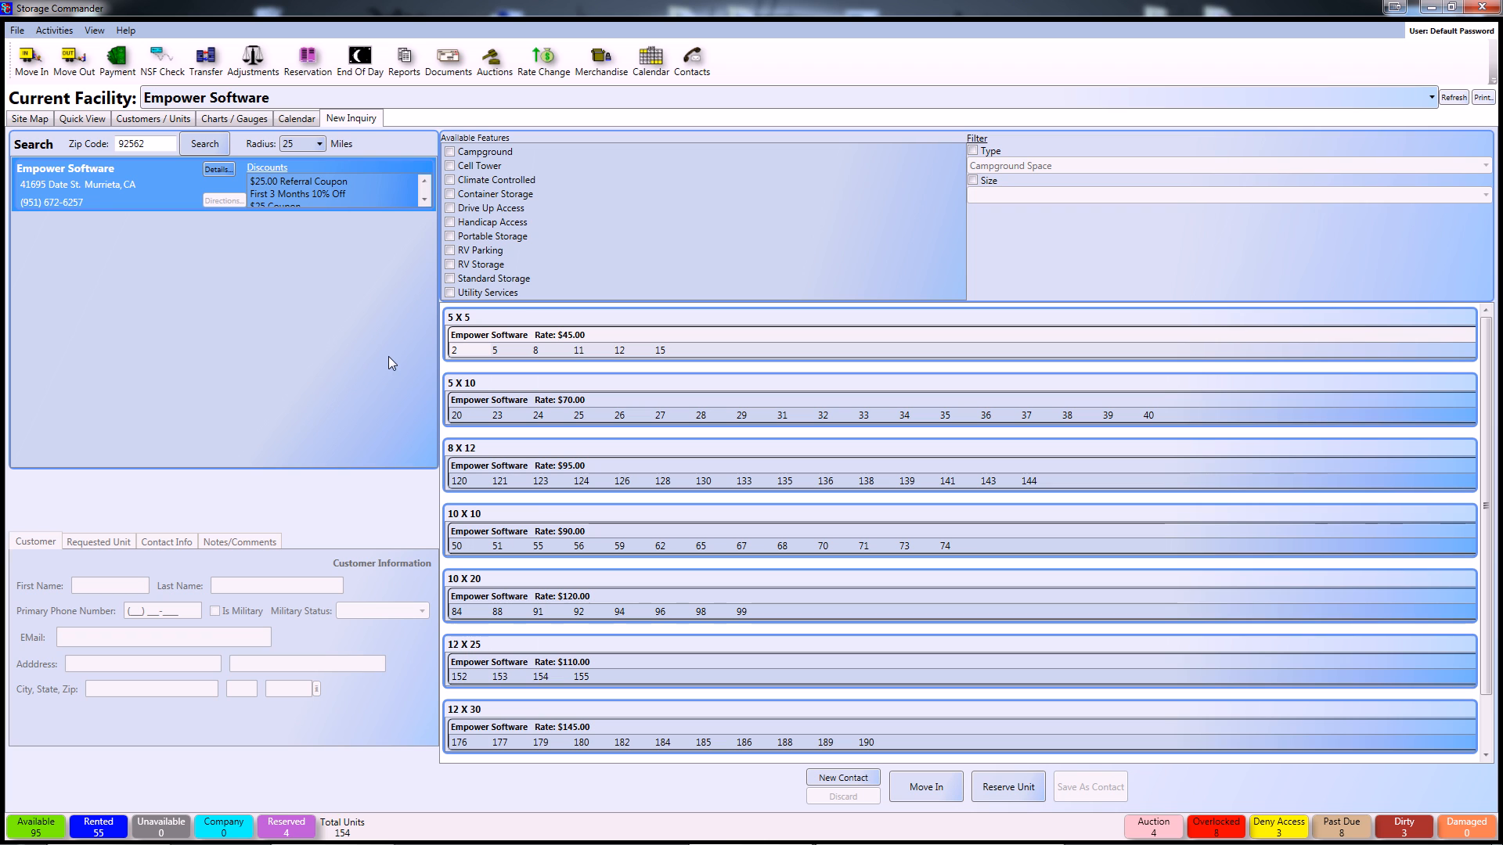
left_click(454, 351)
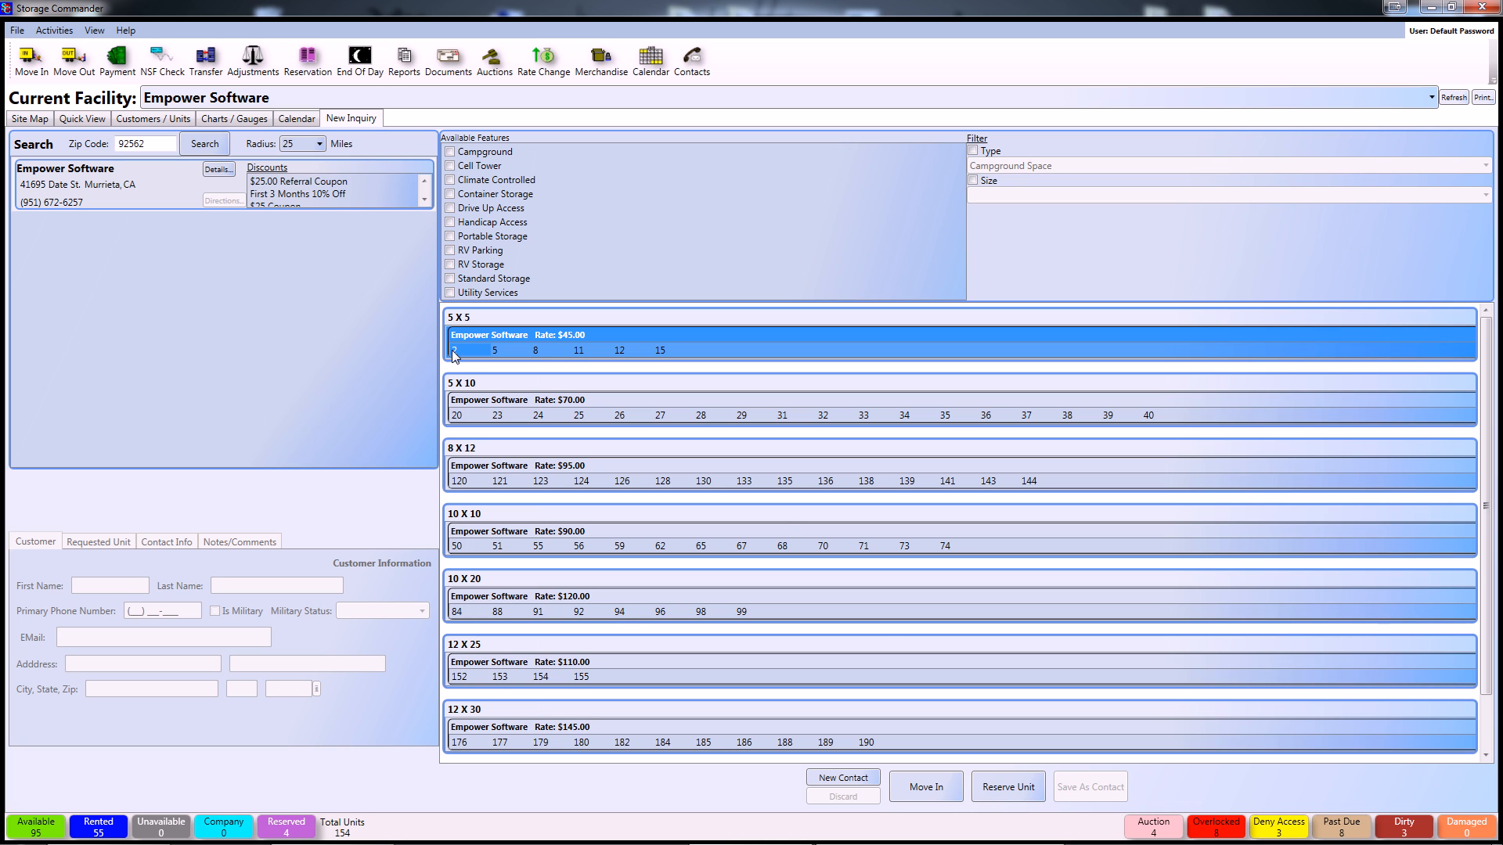
- Start a reservation for unit 2 and enter the customer's first and last name
left_click(1007, 787)
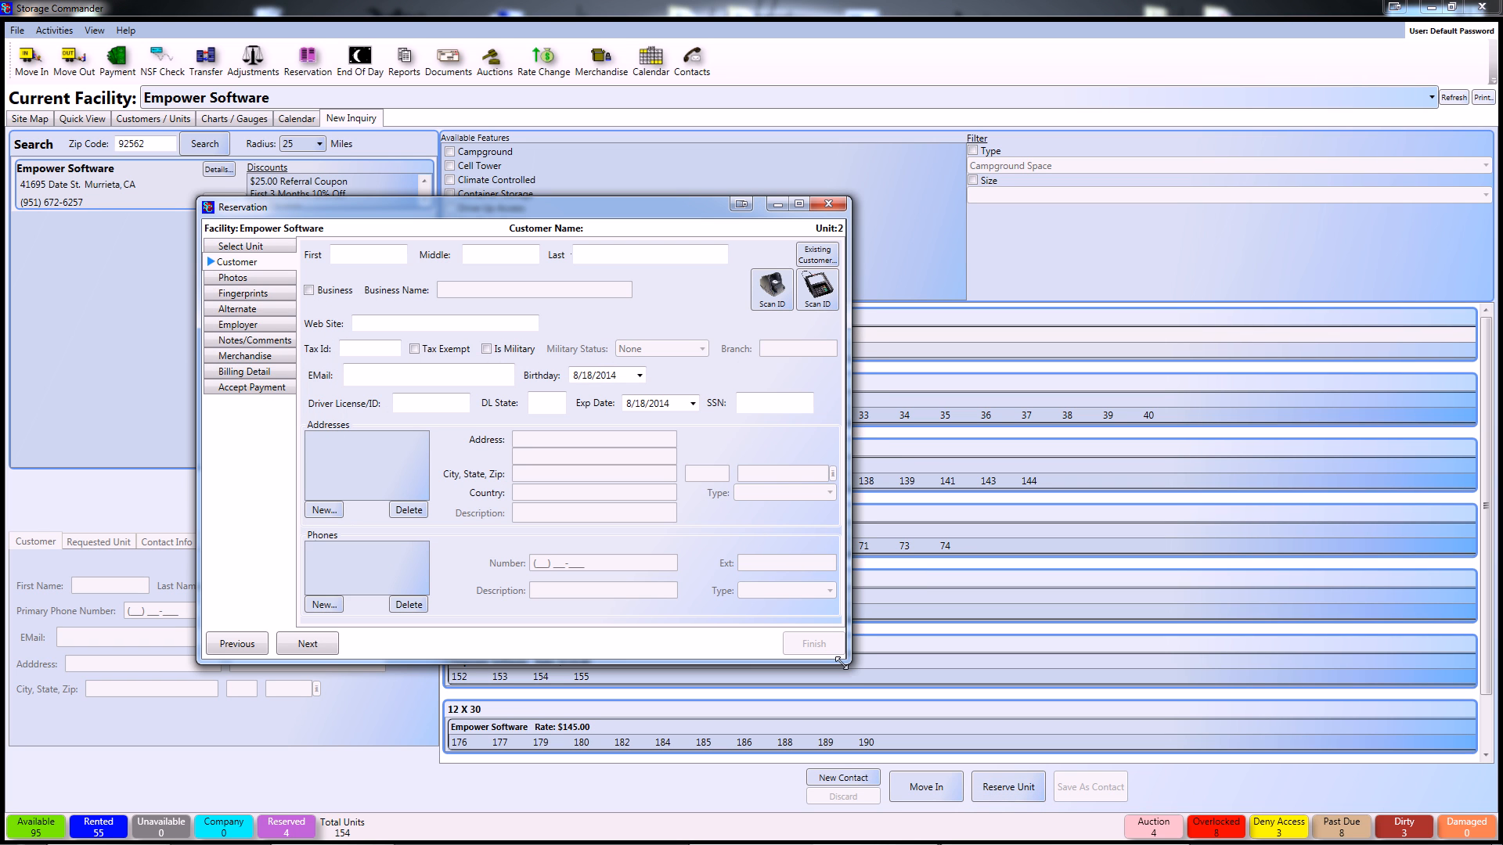
left_click(359, 255)
key("Tab")
key("Tab")
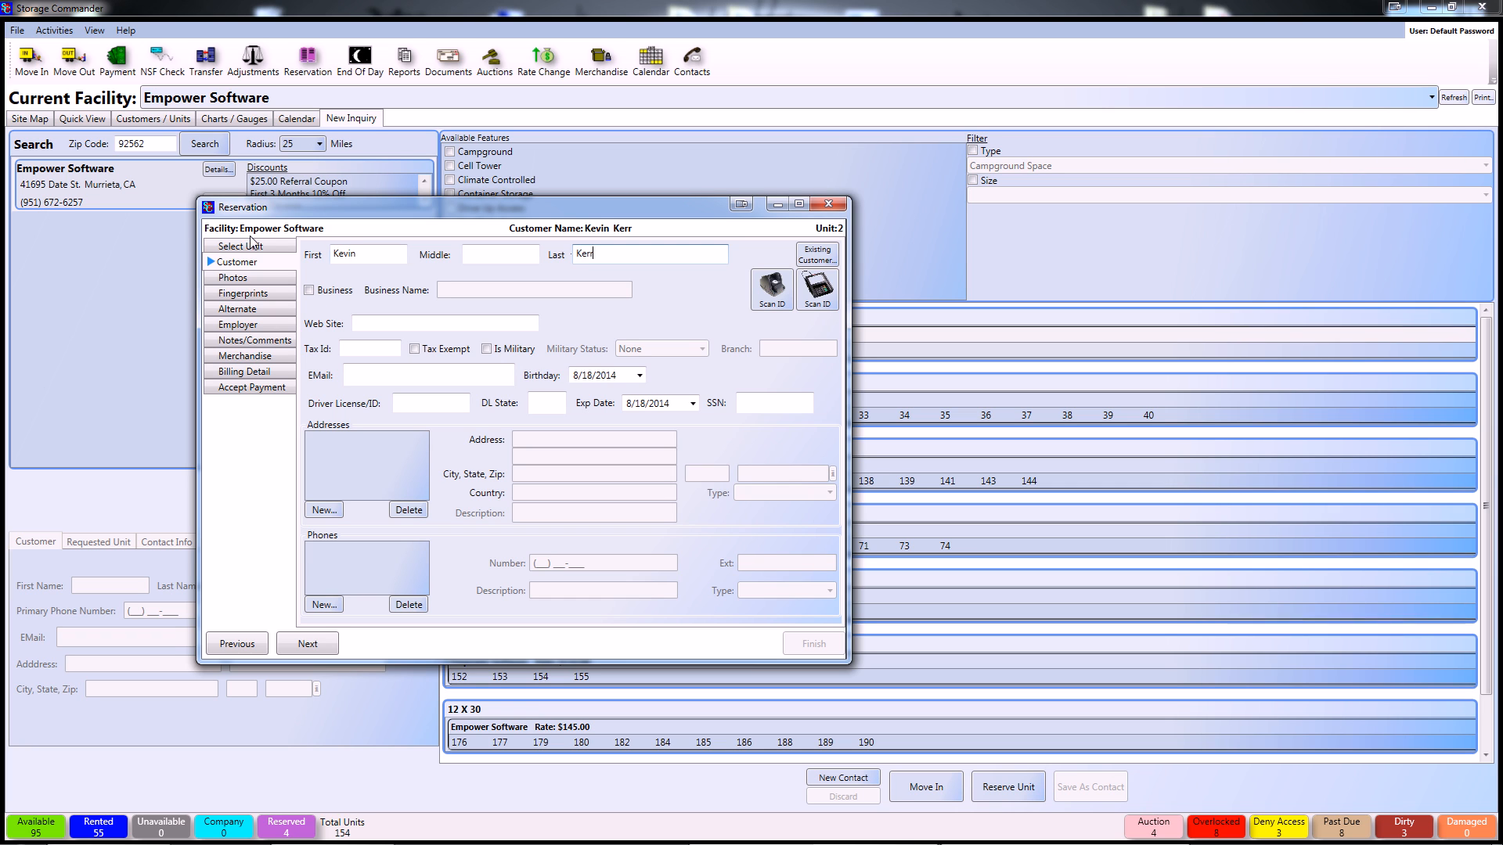
- Set billing details to category Military, source Coupon, and reserving reason Price
left_click(245, 372)
left_click(443, 271)
left_click(446, 306)
left_click(443, 294)
left_click(444, 313)
left_click(446, 313)
left_click(449, 365)
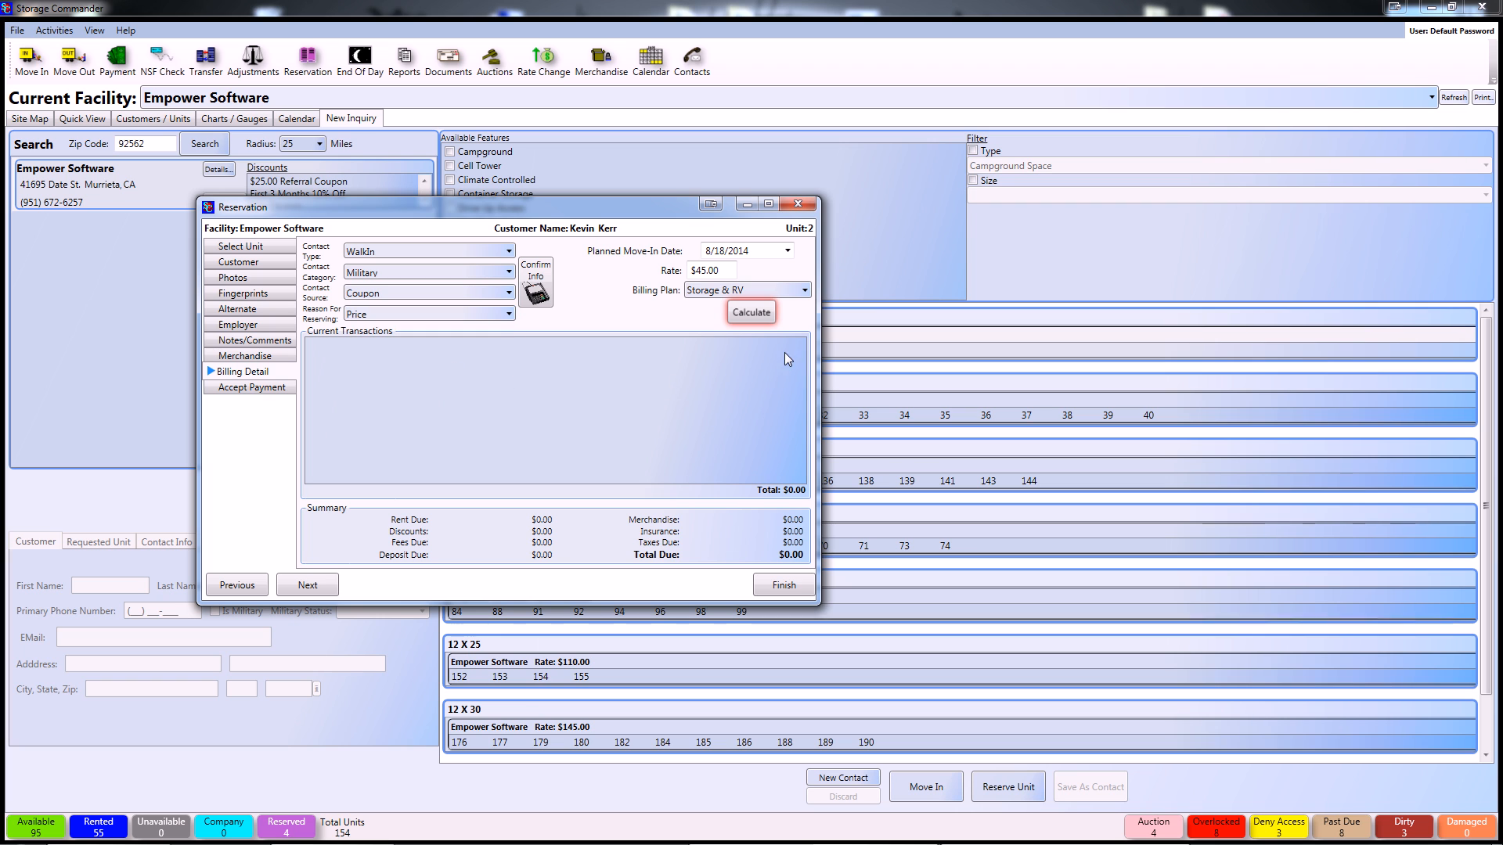
- Calculate the reservation charges, proceed to payment, and finish the unit 2 reservation
left_click(750, 312)
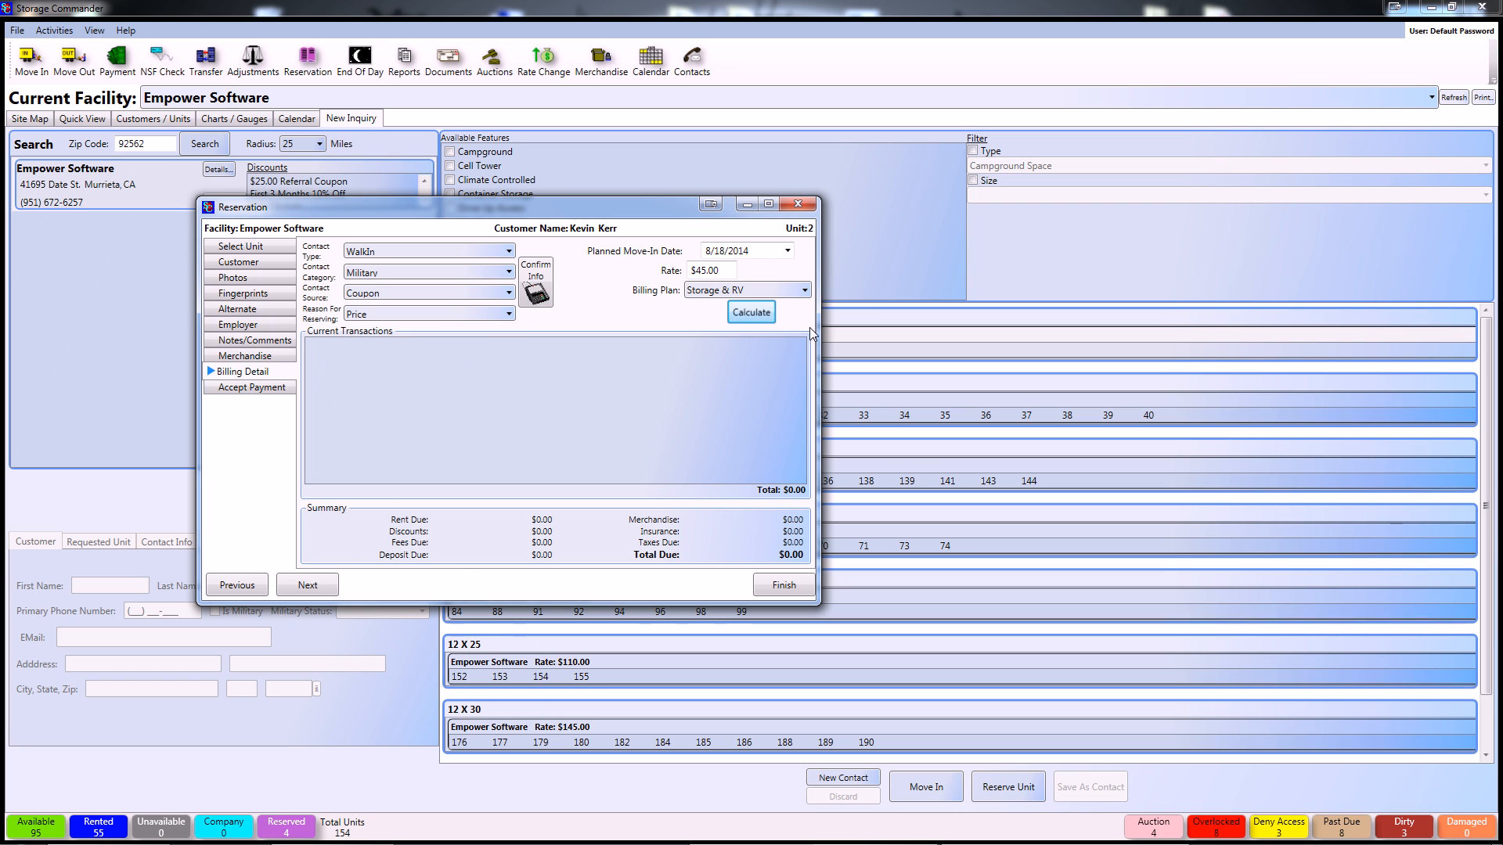
left_click(261, 387)
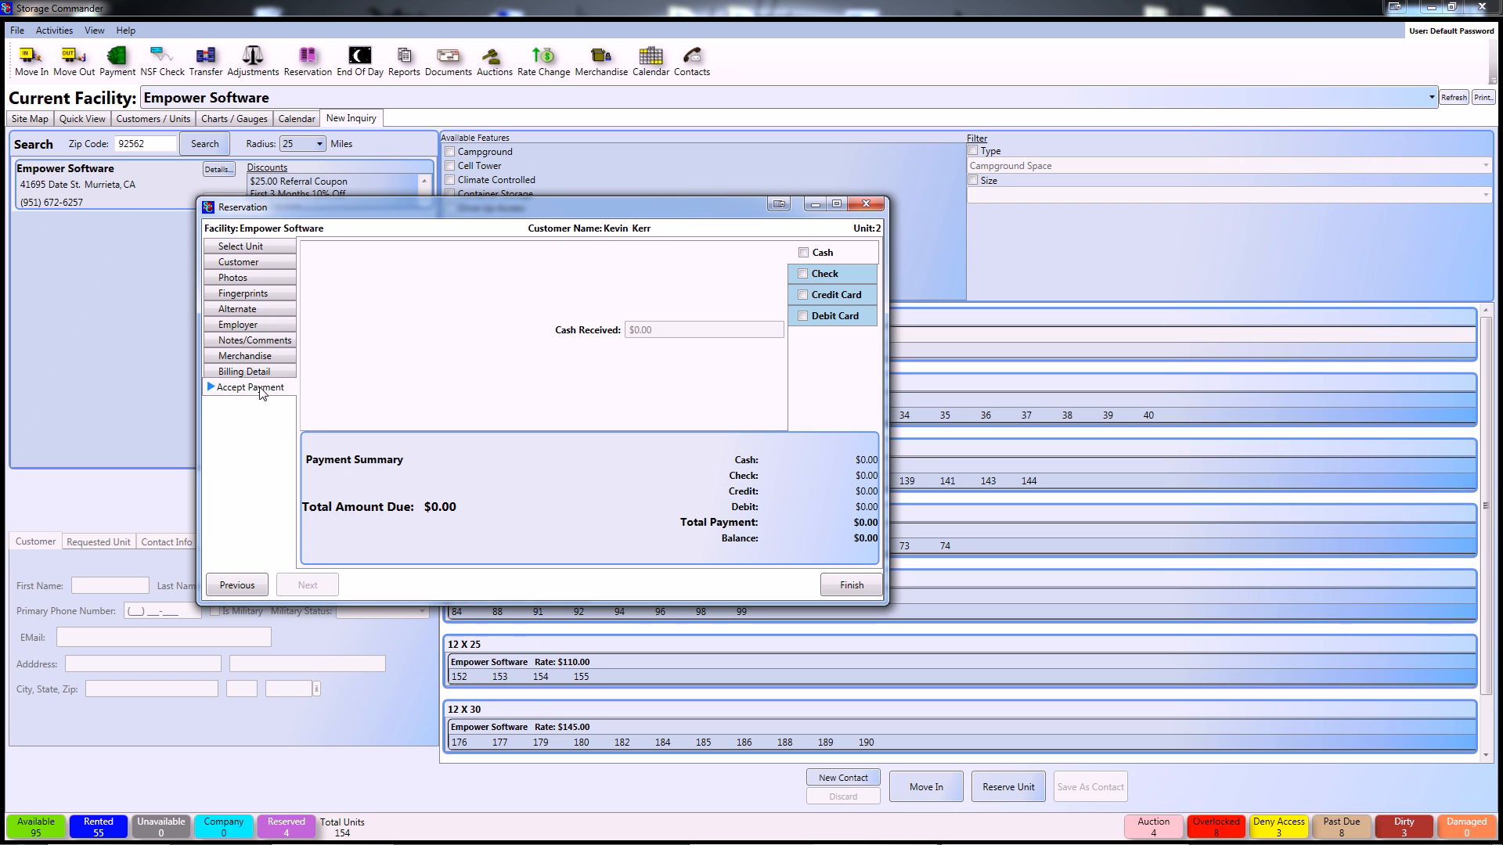
left_click(852, 585)
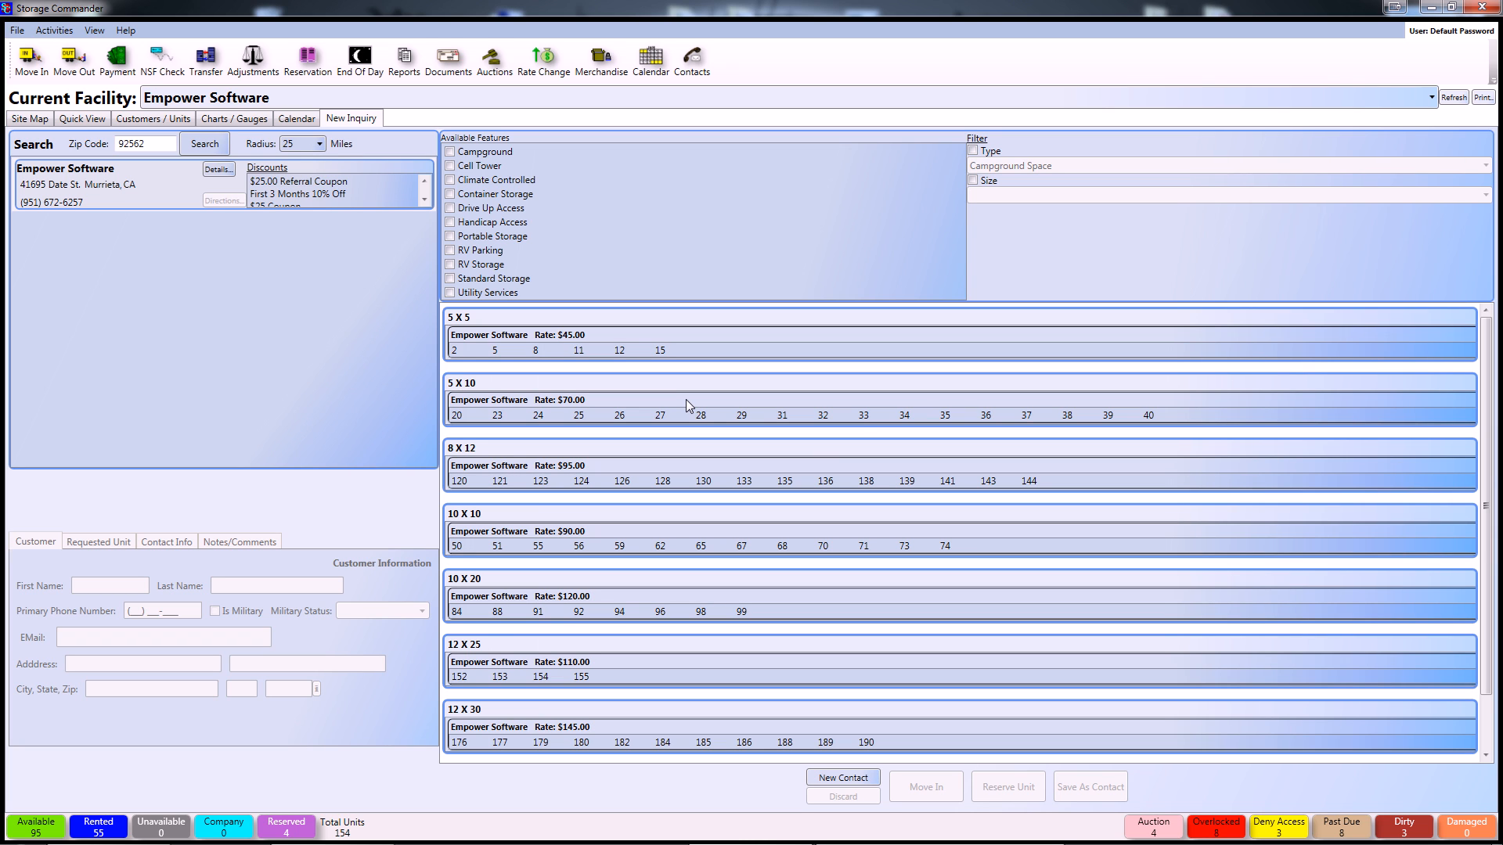
- Select unit 2 in the 5 X 5 units row
left_click(458, 350)
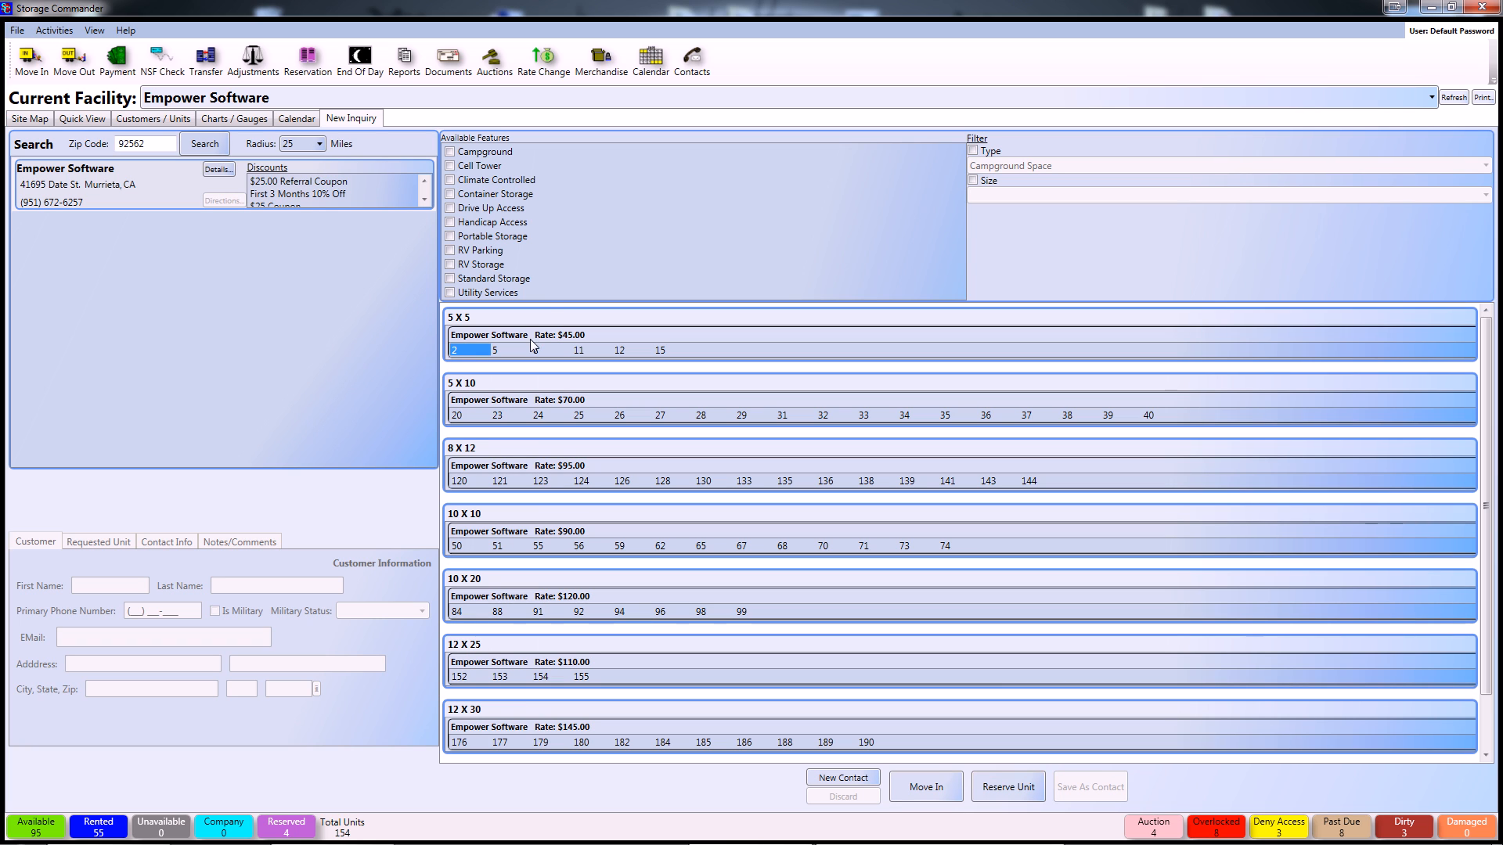